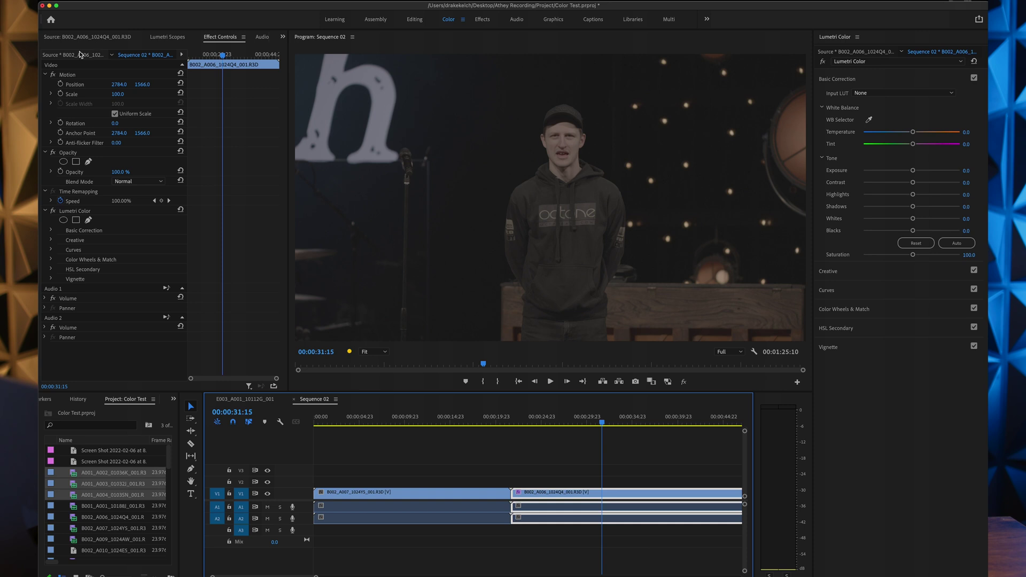
- Examine the RED source settings of clip B002_A006_1024Q4_001, including its primary color space and gamma curve options
click(70, 55)
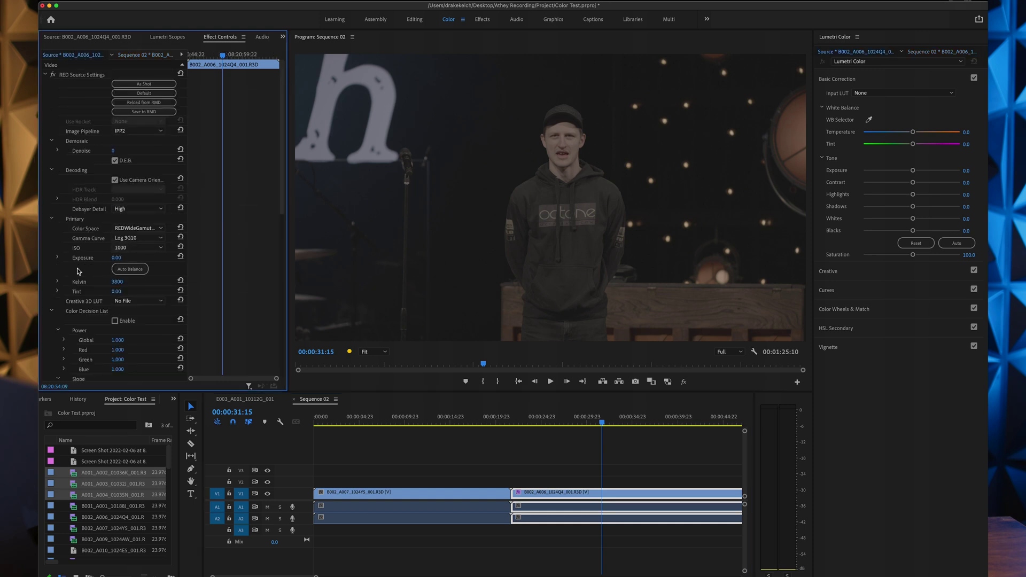
scroll(59, 261, down, 10)
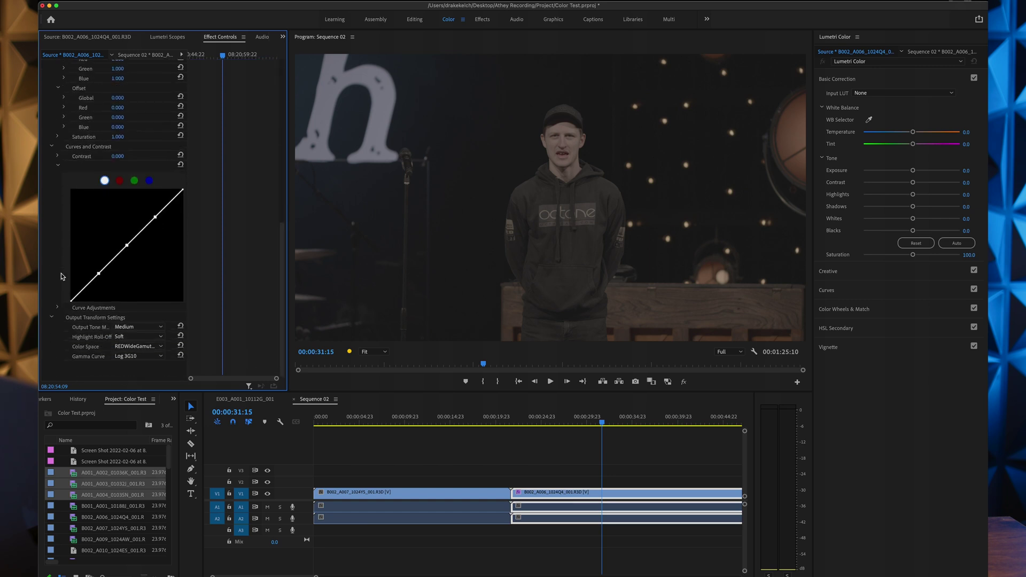
scroll(217, 246, up, 10)
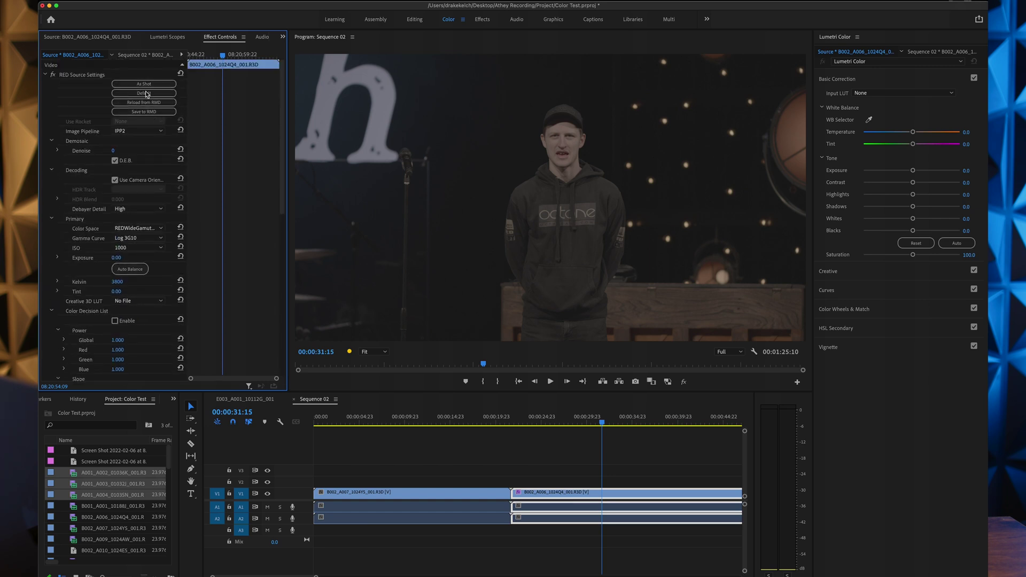
click(139, 55)
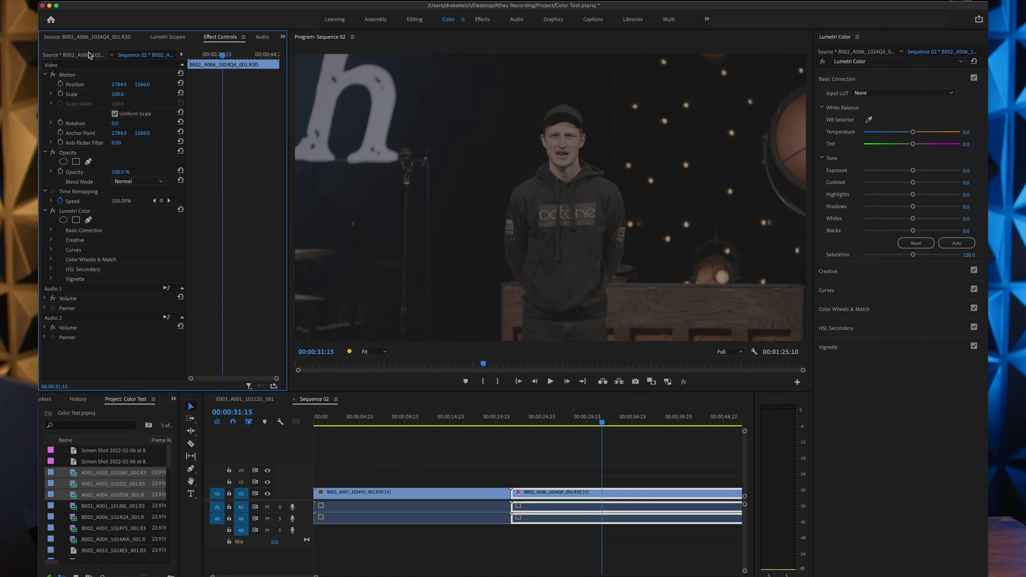
click(83, 55)
scroll(208, 206, down, 2)
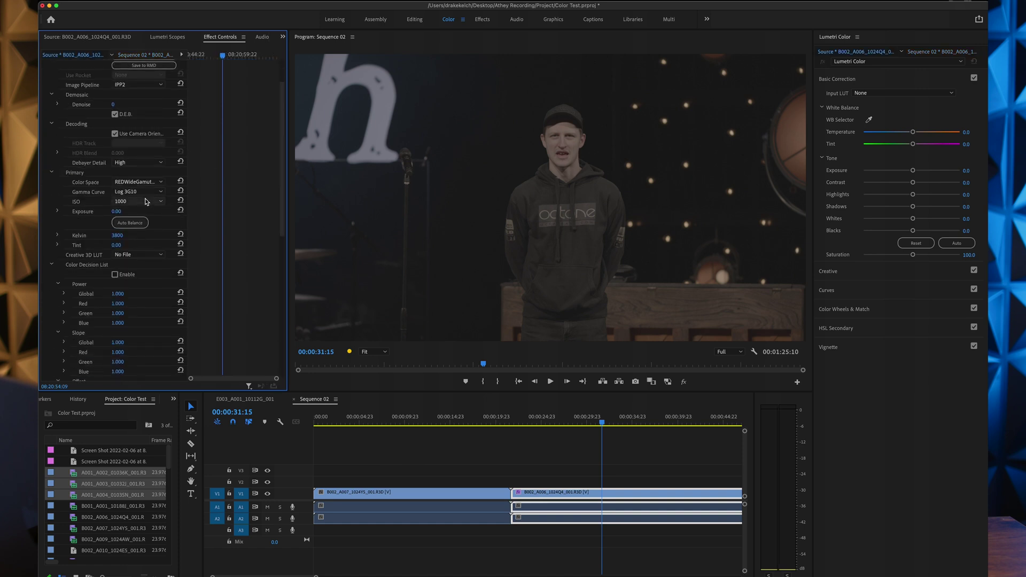
click(147, 182)
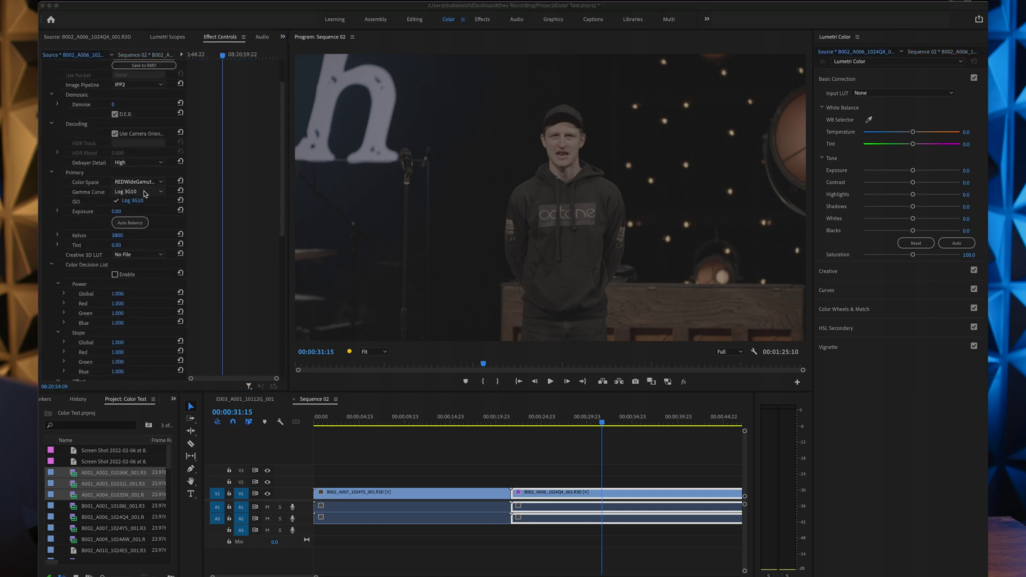
click(145, 191)
- Set the clip's output transform to Rec.709 color space and BT.1886 gamma curve, and check the frame in an enlarged program view
scroll(204, 235, down, 10)
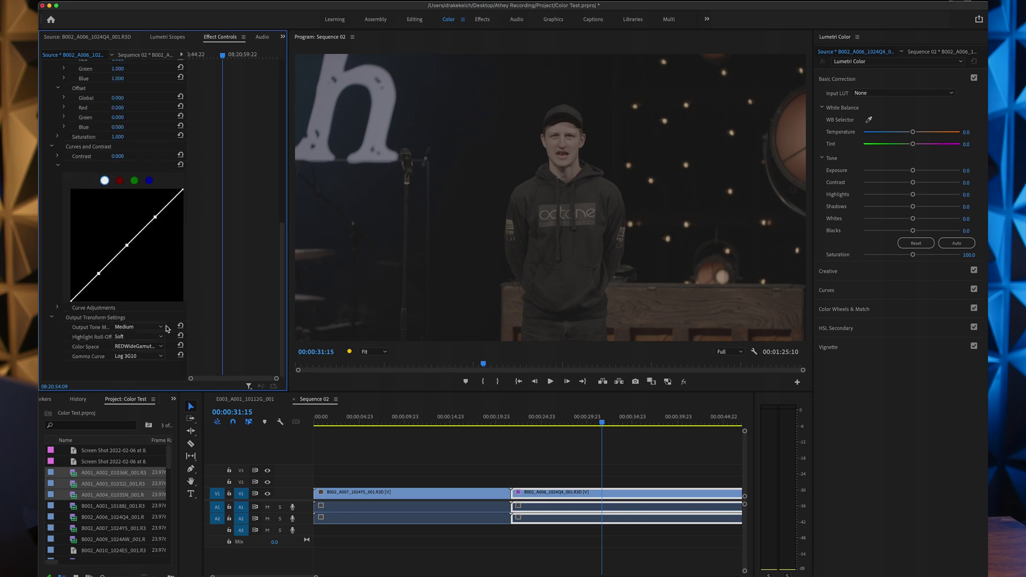
click(149, 347)
click(142, 366)
click(140, 356)
click(143, 365)
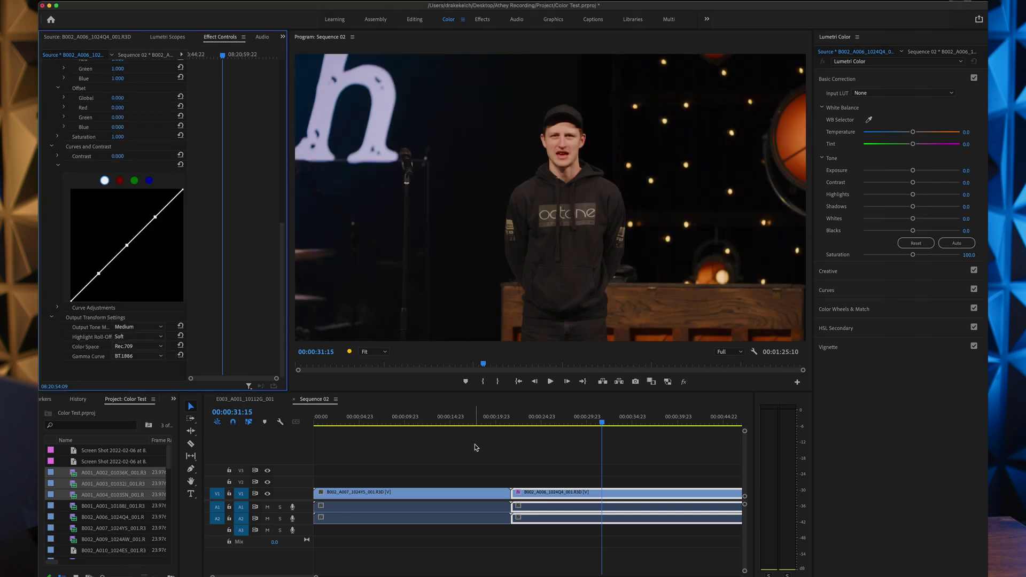
key(grave)
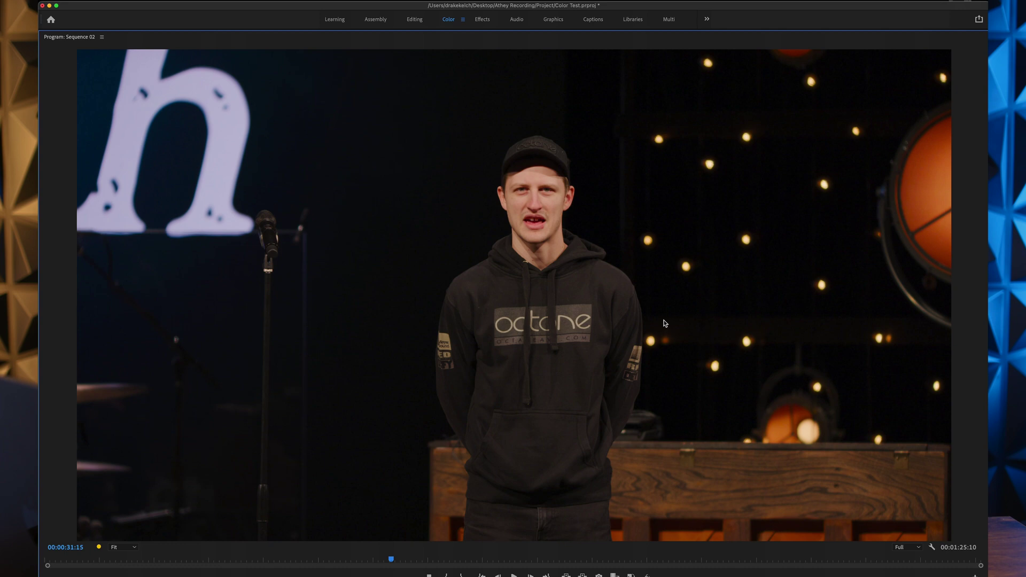
key(grave)
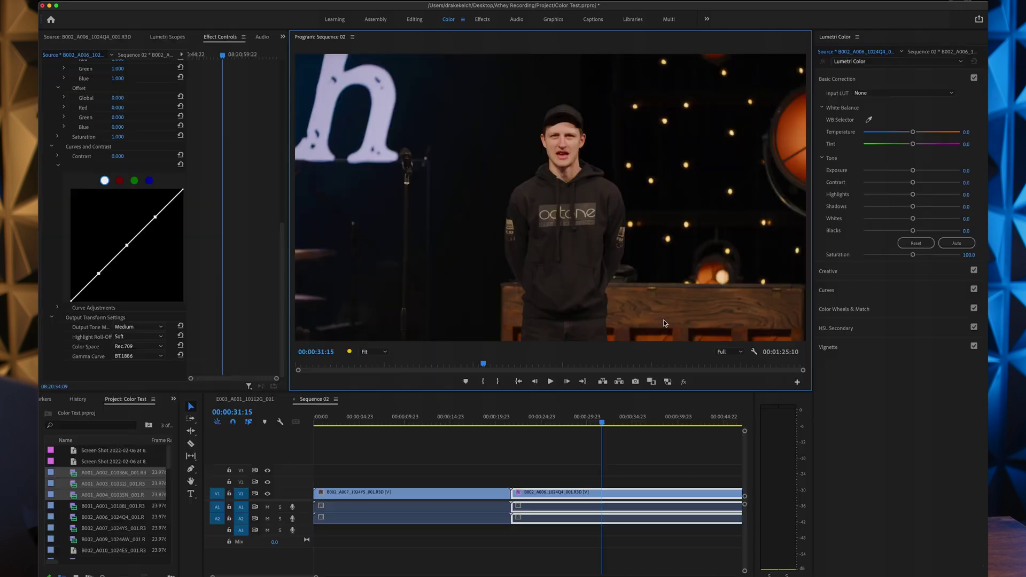
- Return the clip's output transform to the REDWideGamutRGB color space and Log 3G10 gamma curve
click(139, 346)
click(141, 354)
click(138, 356)
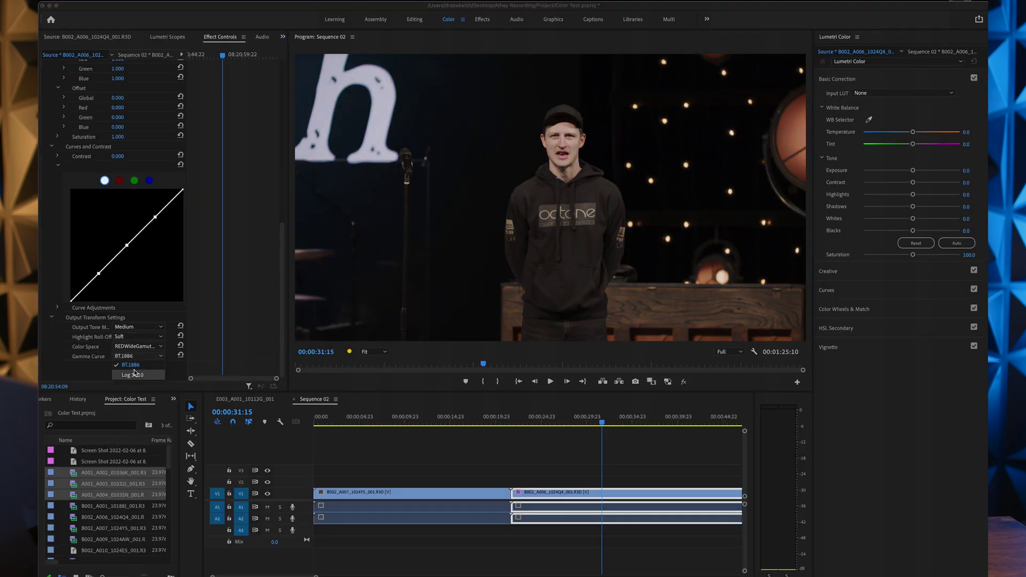
click(134, 374)
- Check the Creative 3D LUT choices in the clip's RED source settings
scroll(202, 250, up, 8)
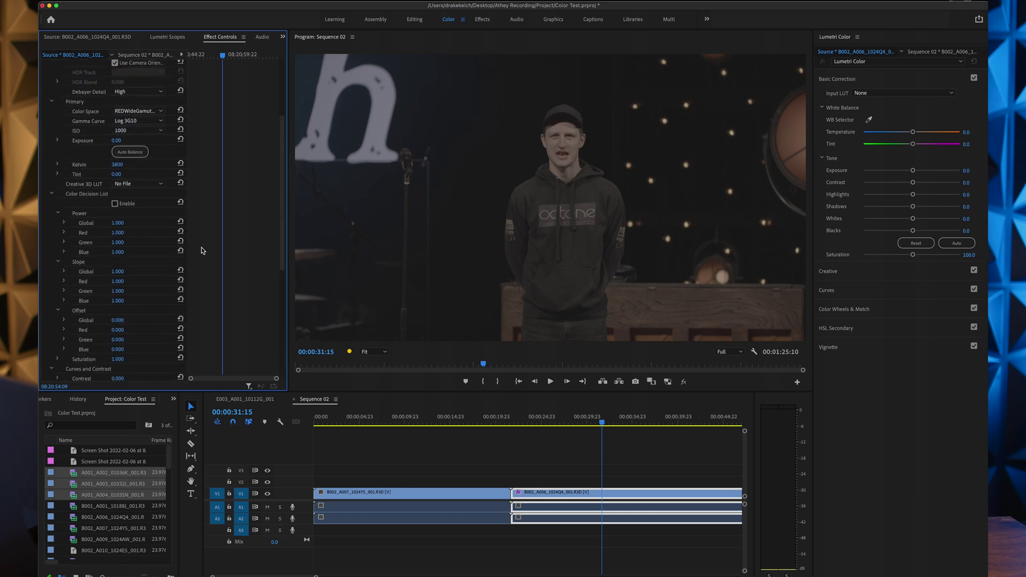
click(143, 184)
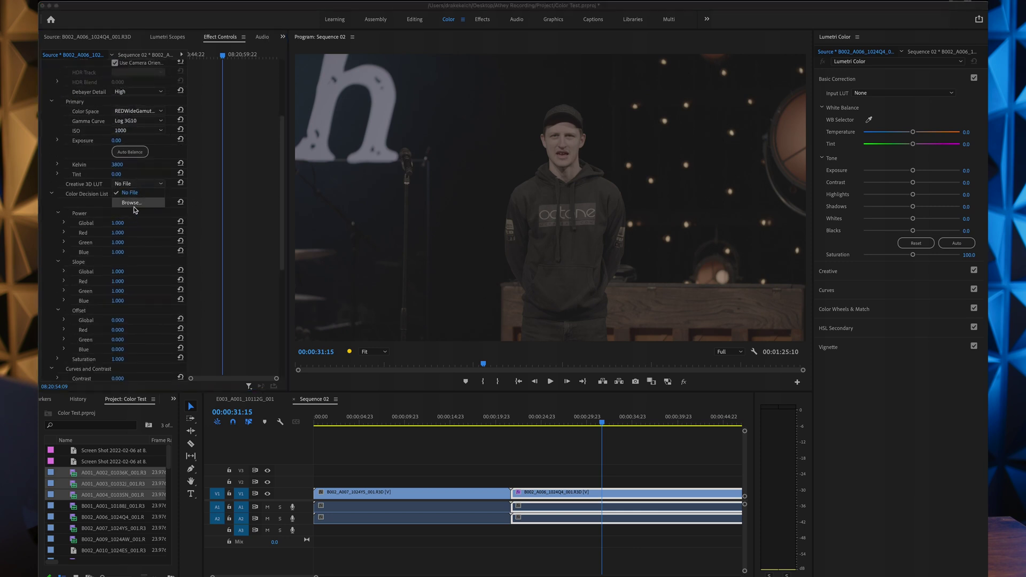
click(231, 197)
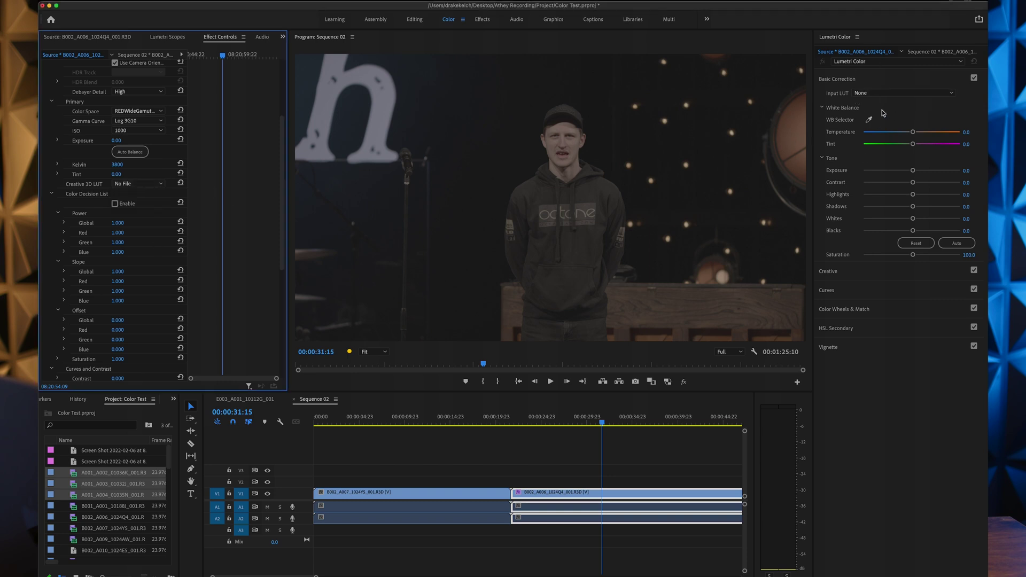
- Load RED_IPP2_Natural_Rec709_v1.cube as the source clip's Lumetri input LUT and inspect the result in an enlarged program view
click(883, 93)
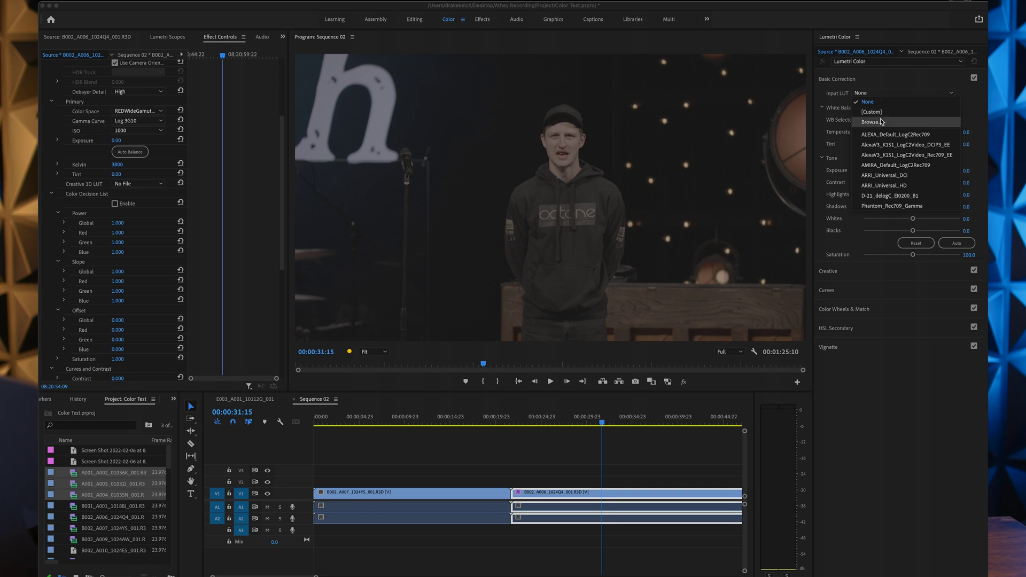
click(882, 120)
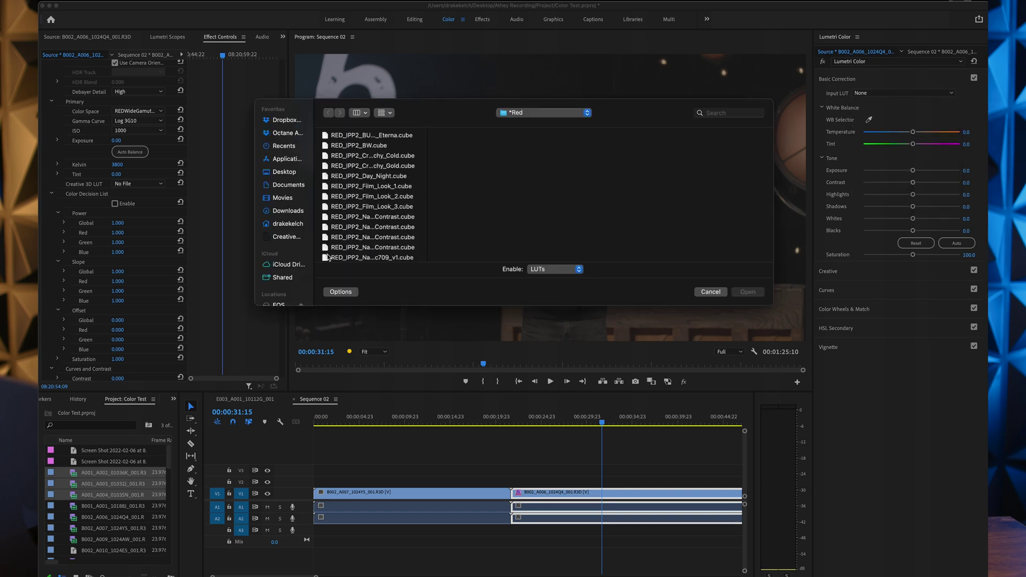
scroll(364, 219, down, 4)
click(385, 170)
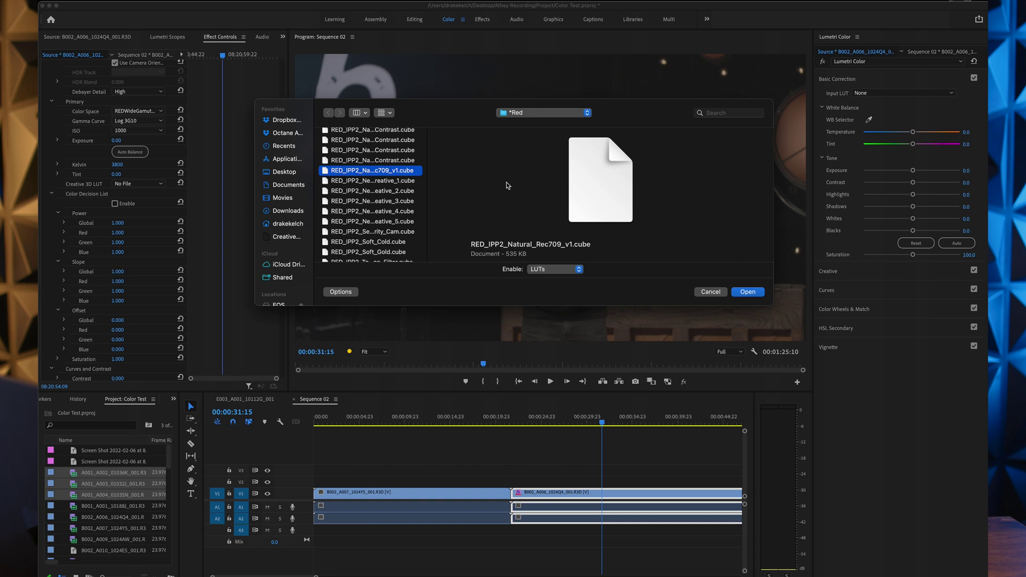
key(Return)
key(grave)
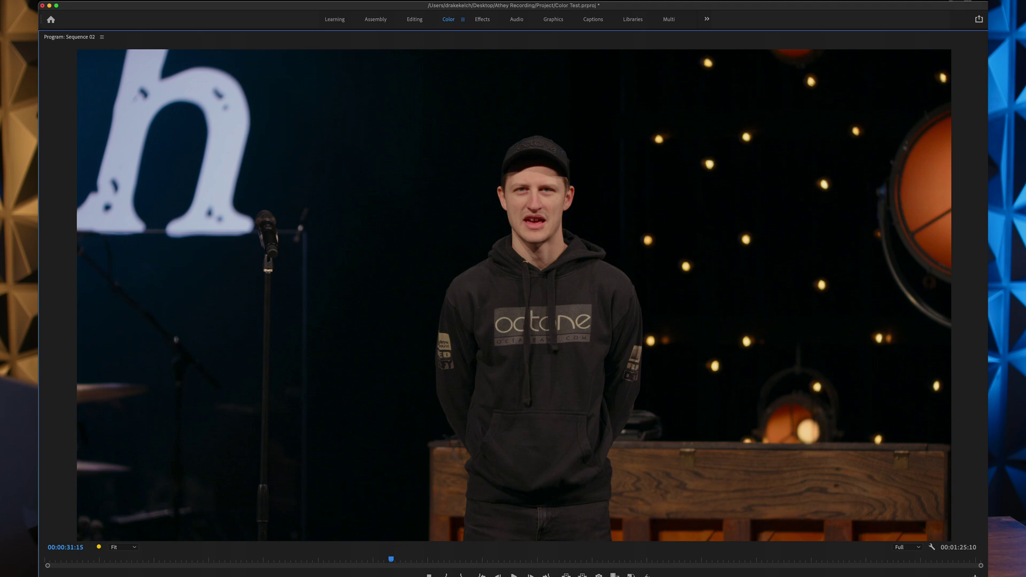
key(grave)
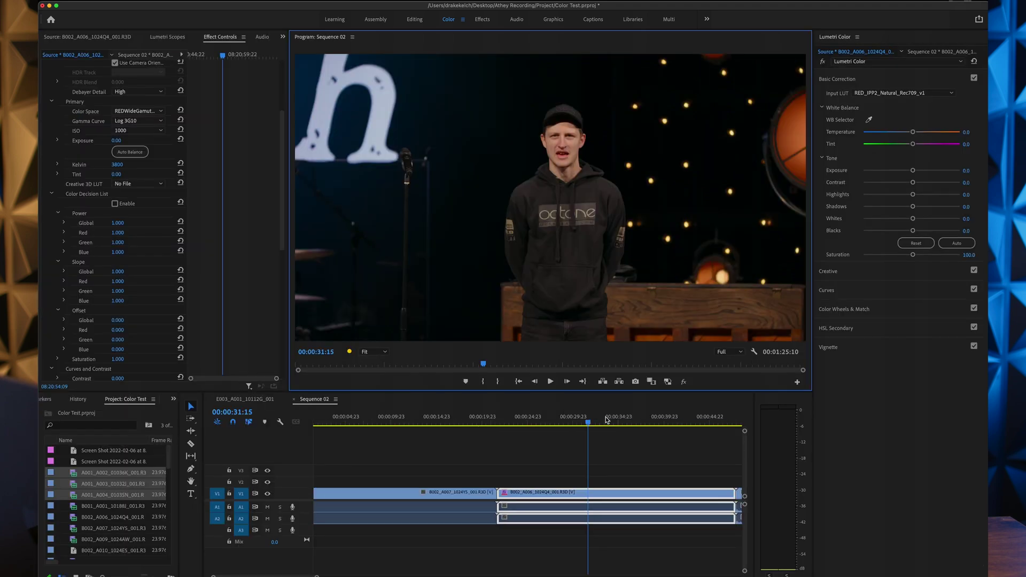
- Move the playhead to 00:00:40:22 and set the source clip's Lumetri input LUT to None
drag(470, 419, 520, 417)
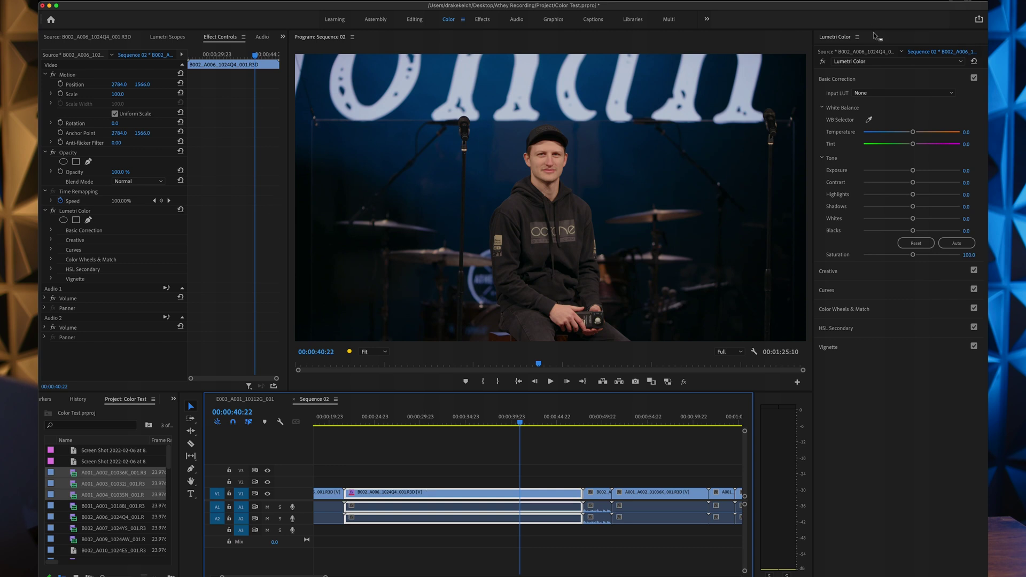
click(863, 52)
click(882, 93)
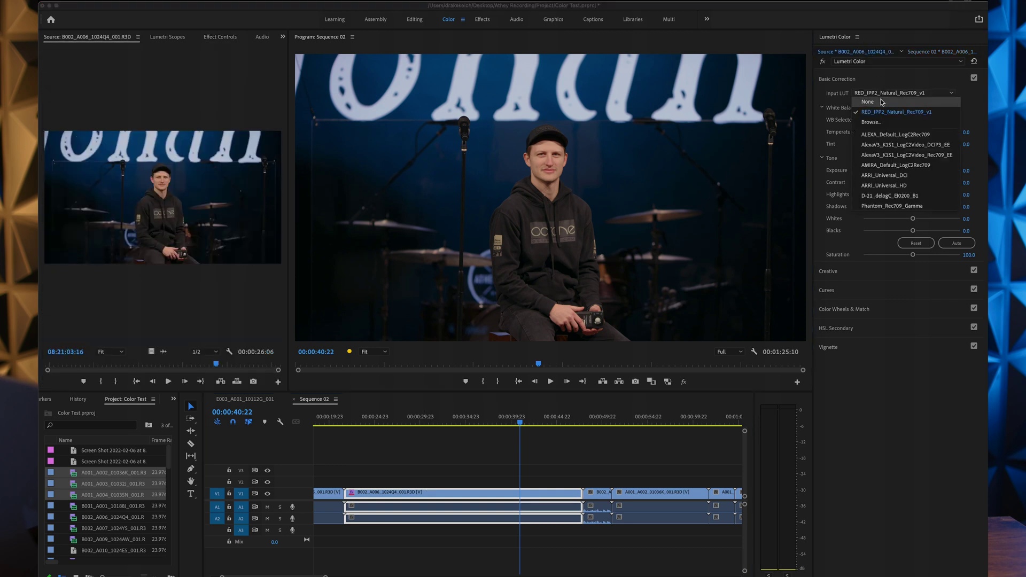
click(880, 101)
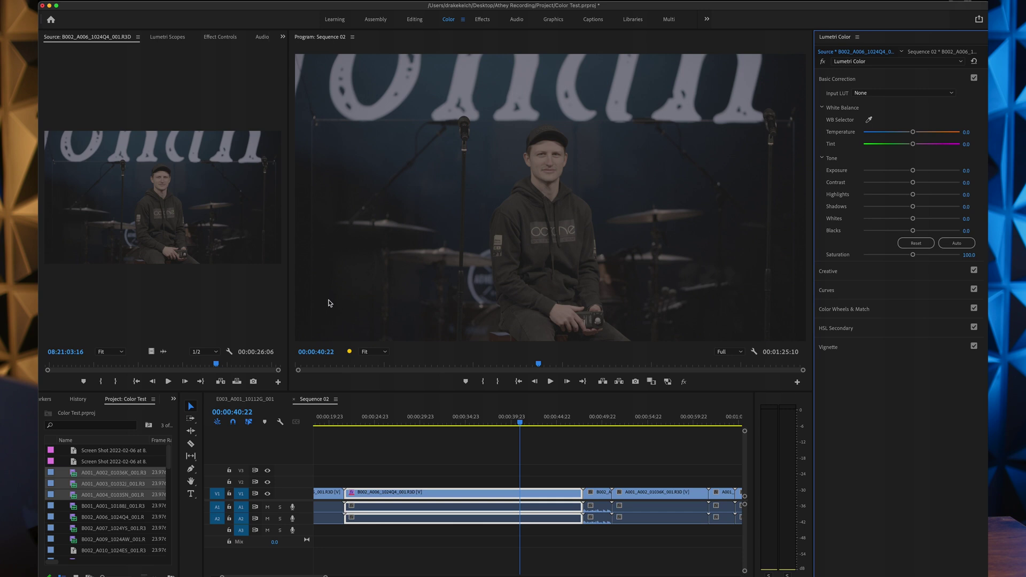
- Set the source clip's output color space to Rec.709 and gamma curve to BT.1886, and inspect the seated shot in an enlarged view
click(233, 37)
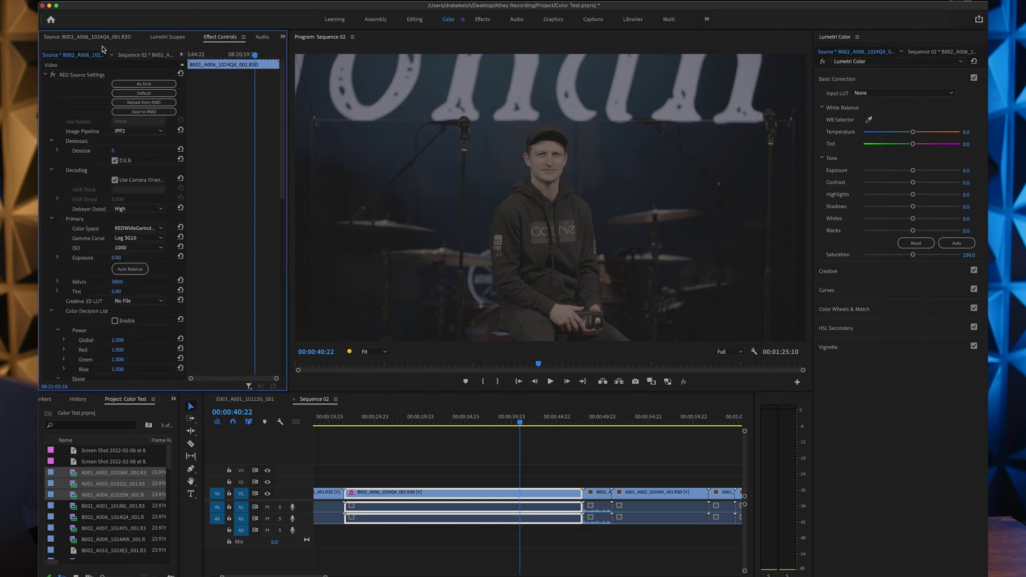
scroll(211, 207, down, 10)
click(156, 281)
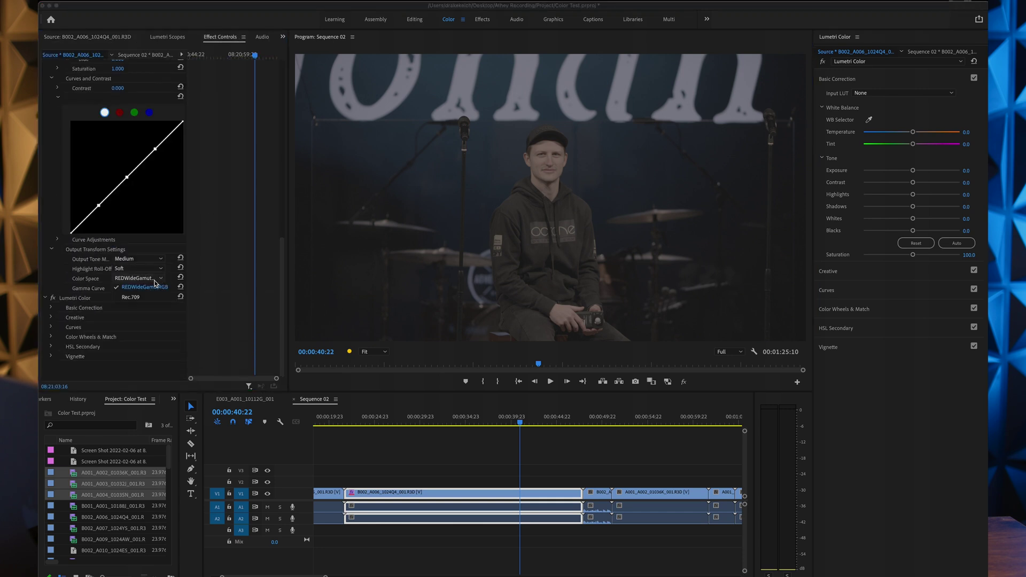
click(140, 297)
click(137, 288)
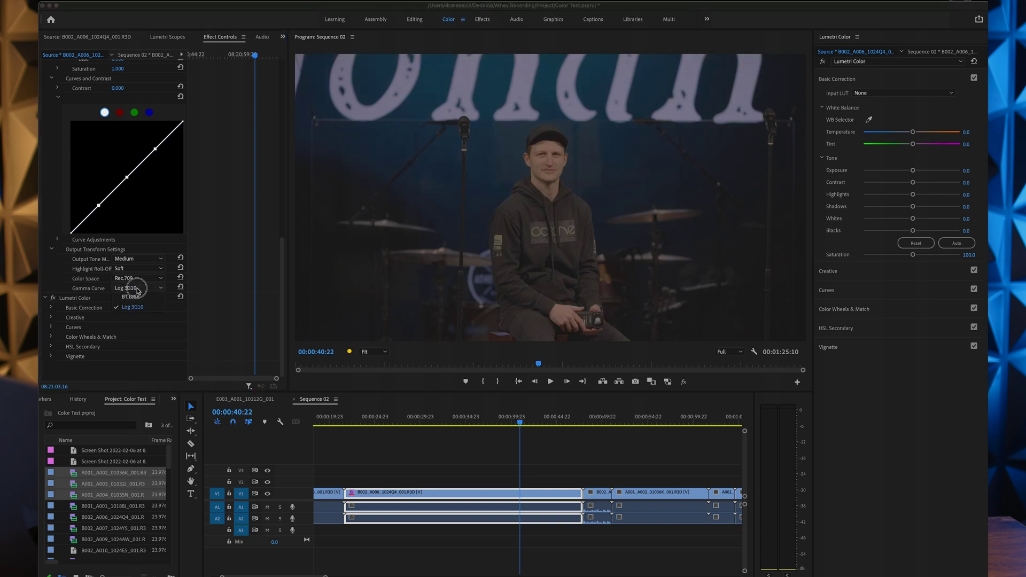
click(134, 296)
click(572, 213)
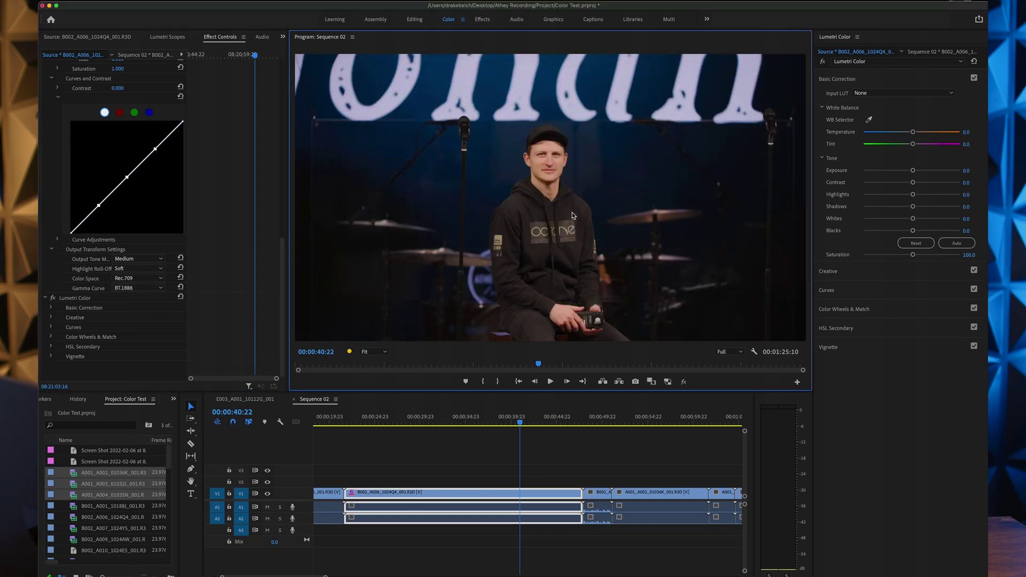
key(grave)
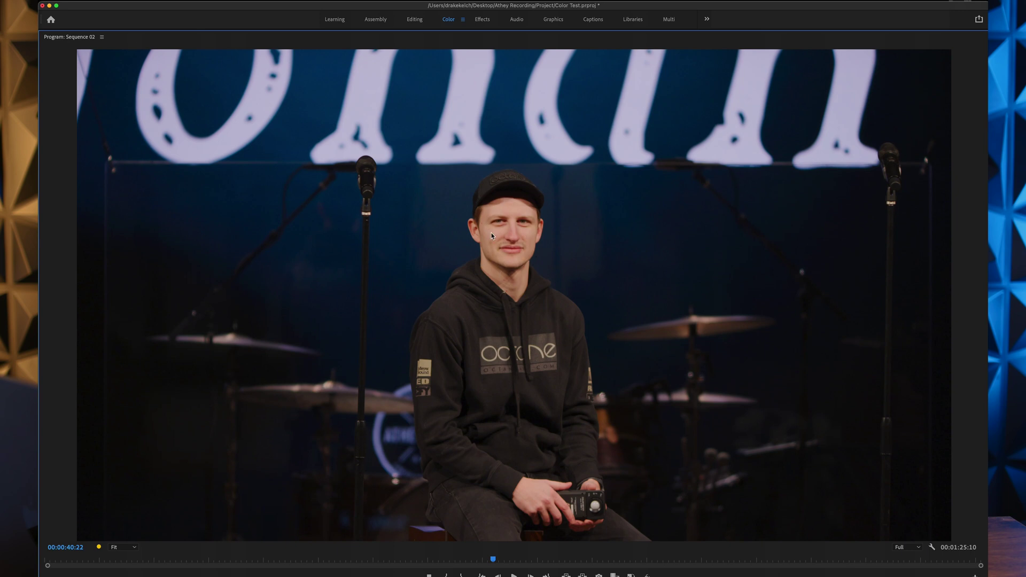
key(grave)
- Restore the source clip's output color space to REDWideGamutRGB and its output gamma curve to Log 3G10
click(140, 279)
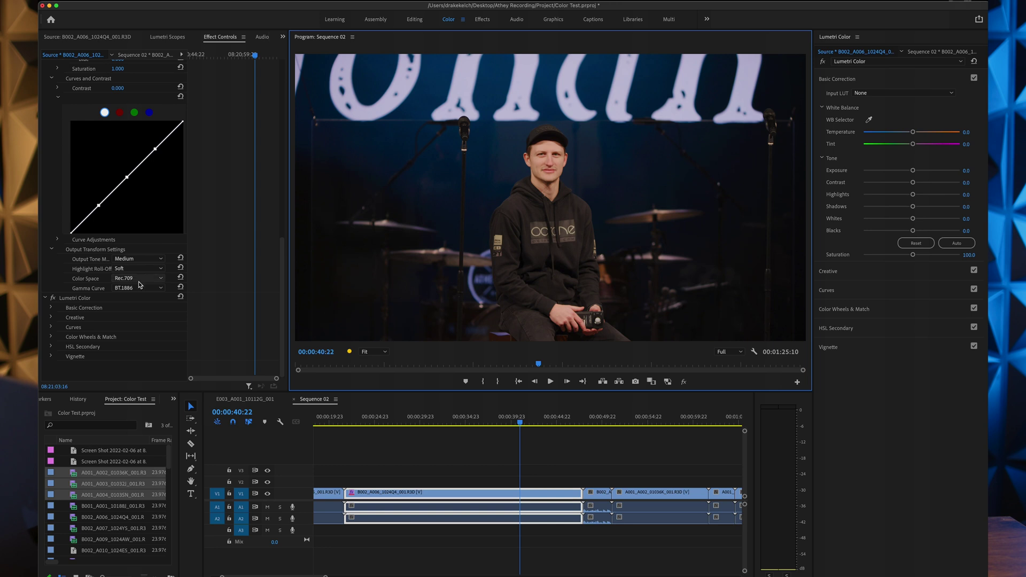
click(142, 287)
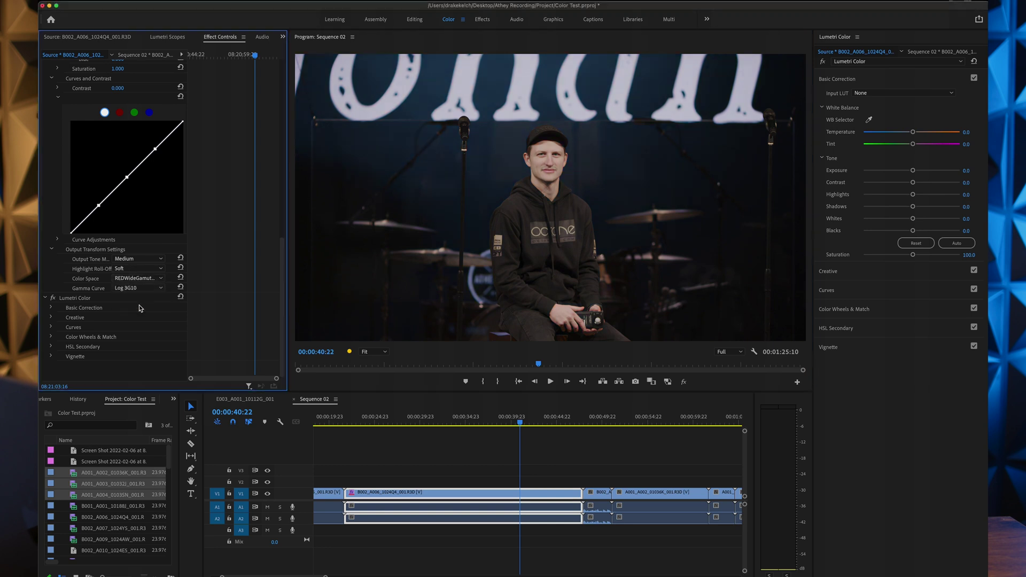
- Load a RED_IPP2_Natural LUT as the clip's Creative 3D LUT in the RED source settings and inspect the frame in an enlarged view
scroll(216, 141, up, 10)
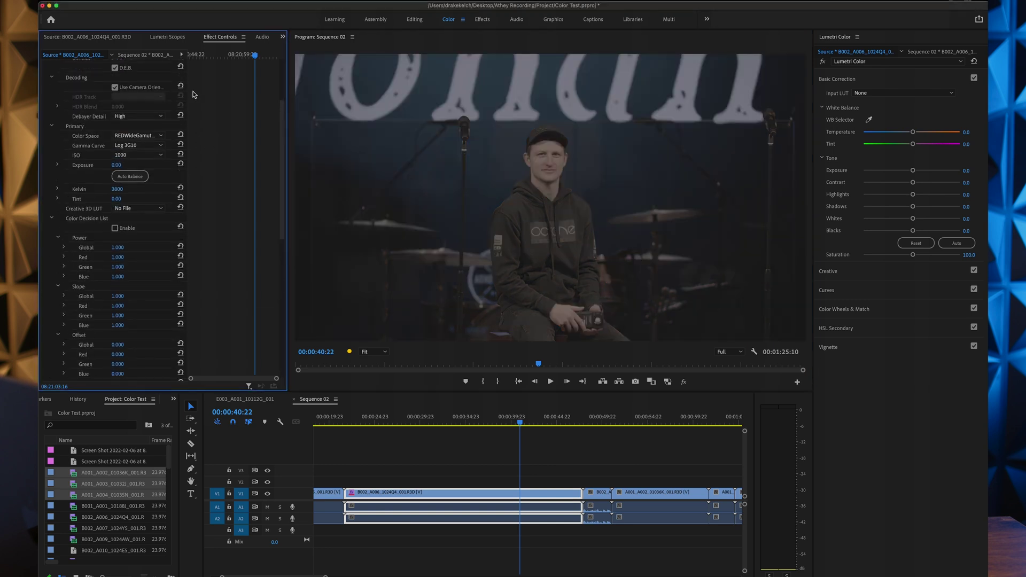
click(140, 207)
click(137, 224)
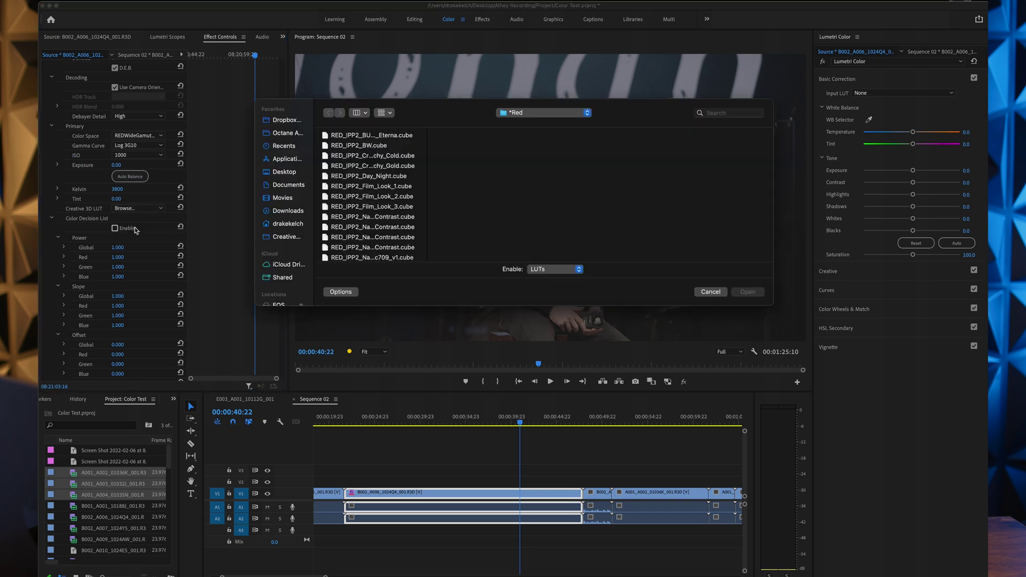
scroll(405, 216, down, 4)
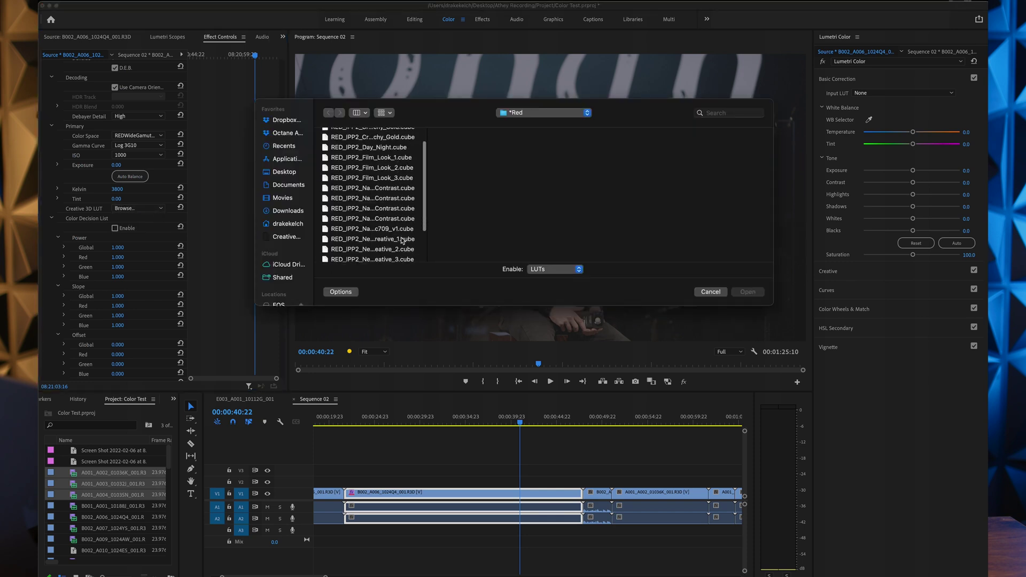
double_click(406, 219)
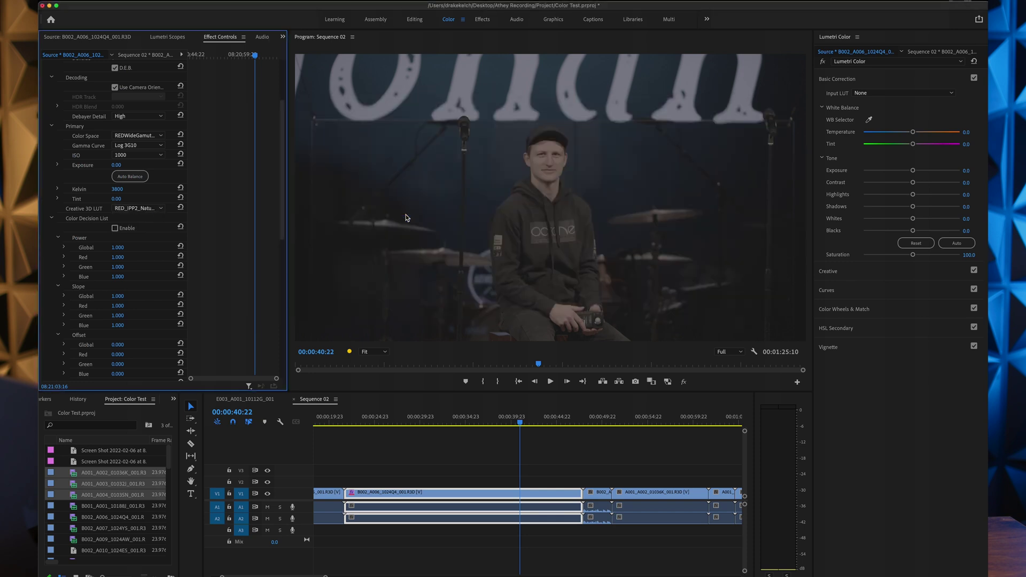
key(grave)
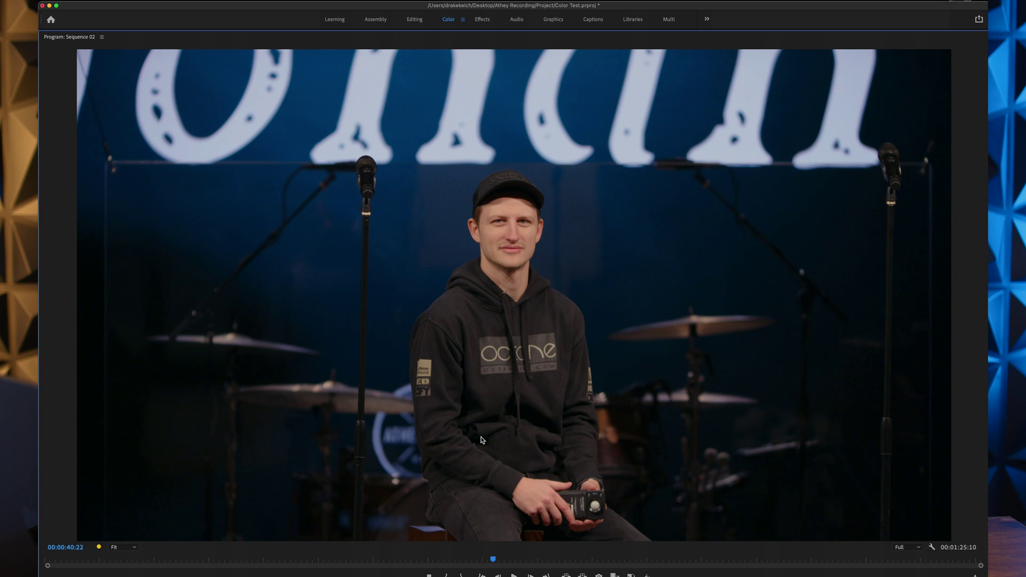
key(grave)
- Move the playhead to the next clip in Sequence 02, at 00:00:48:17
key(minus)
mouse_move(553, 417)
mouse_down()
mouse_move(641, 417)
mouse_move(559, 423)
mouse_up()
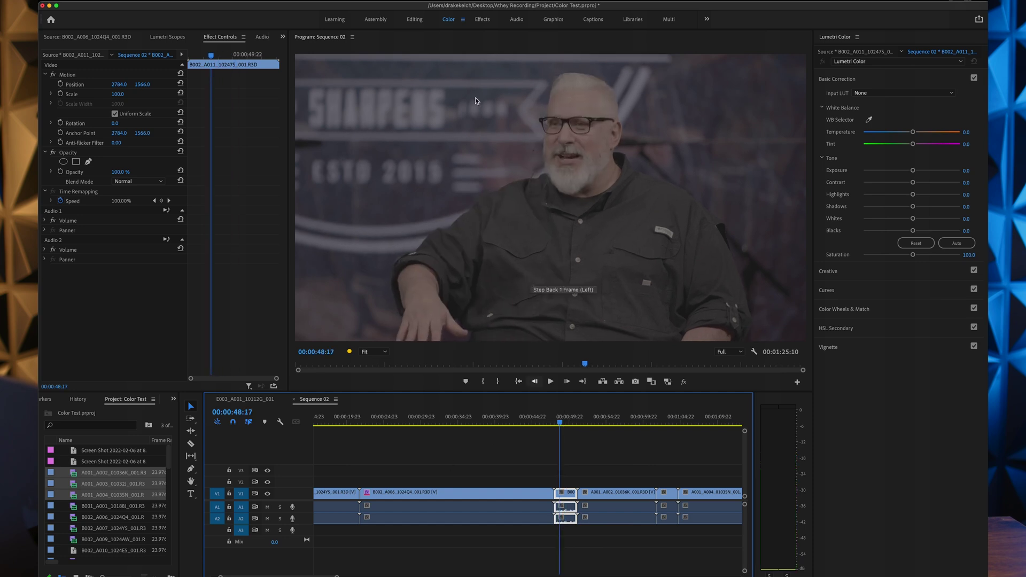
- Set the seated clip's output color space to Rec.709 and gamma curve to BT.1886 in its RED source settings, and inspect the frame enlarged
click(71, 55)
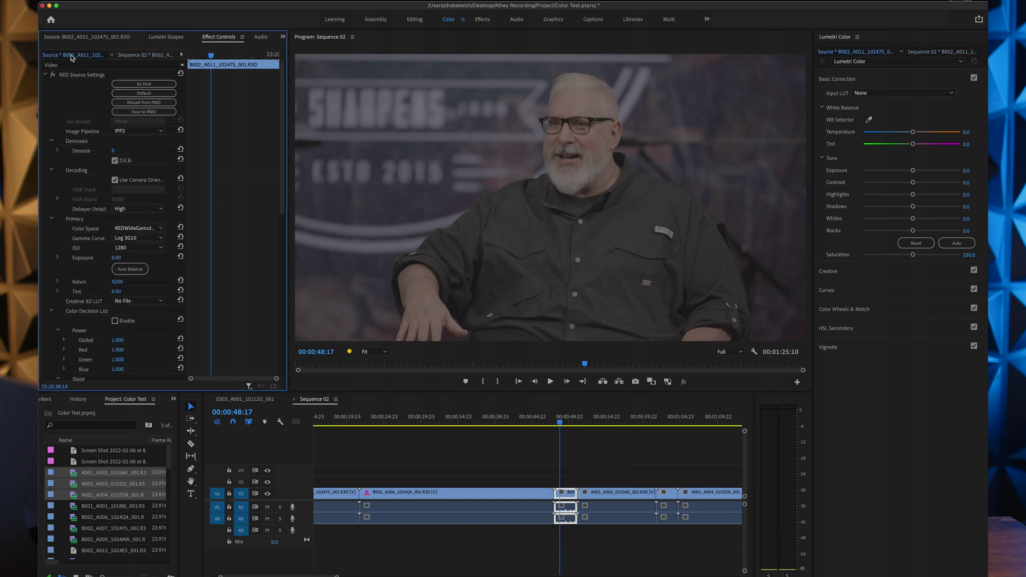
scroll(230, 346, down, 15)
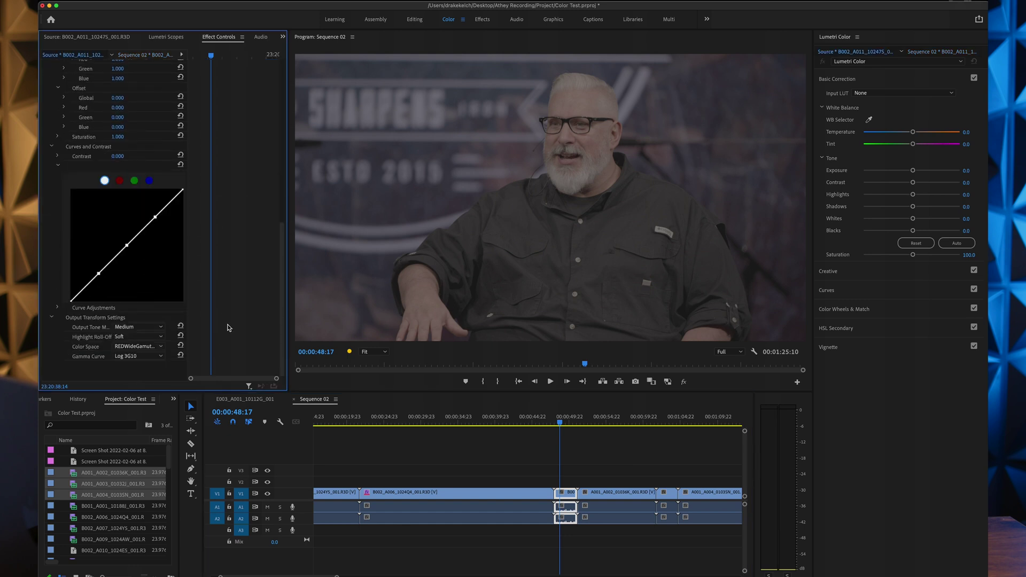
click(159, 346)
click(136, 359)
click(160, 356)
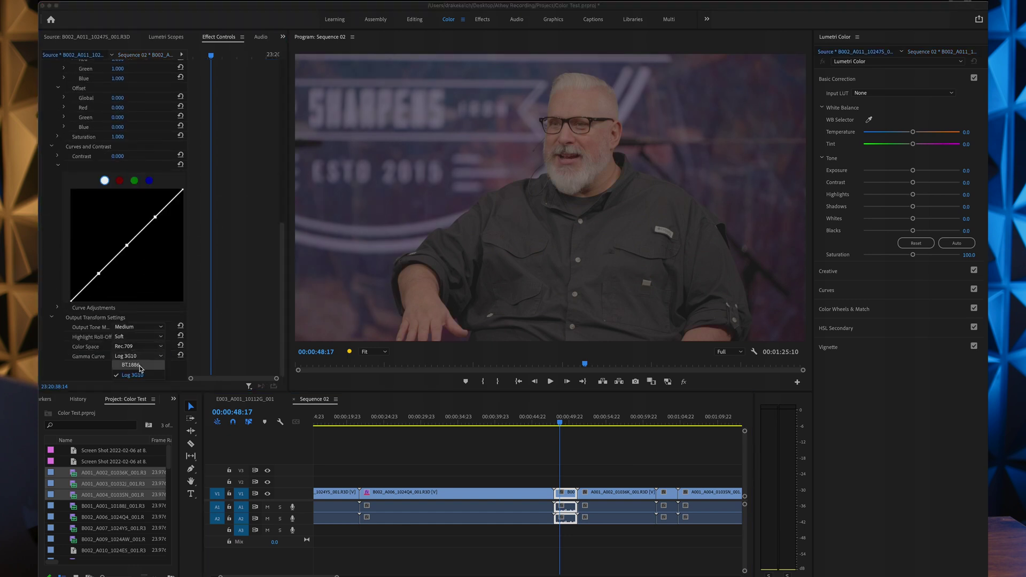
click(140, 368)
key(grave)
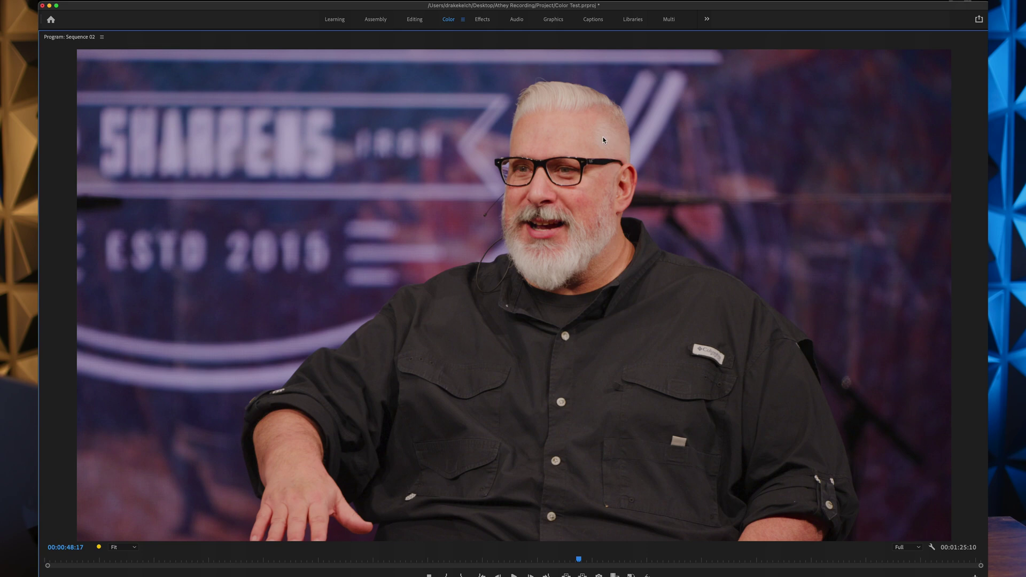
key(grave)
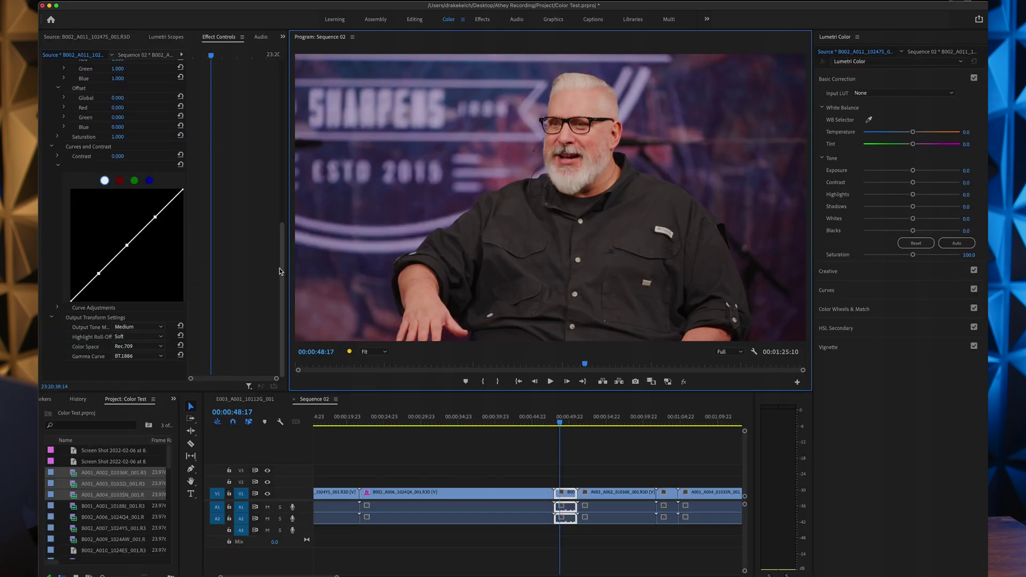
- Return the clip's output transform to the REDWideGamutRGB color space and the Log 3G10 gamma curve
click(144, 348)
click(140, 364)
click(138, 356)
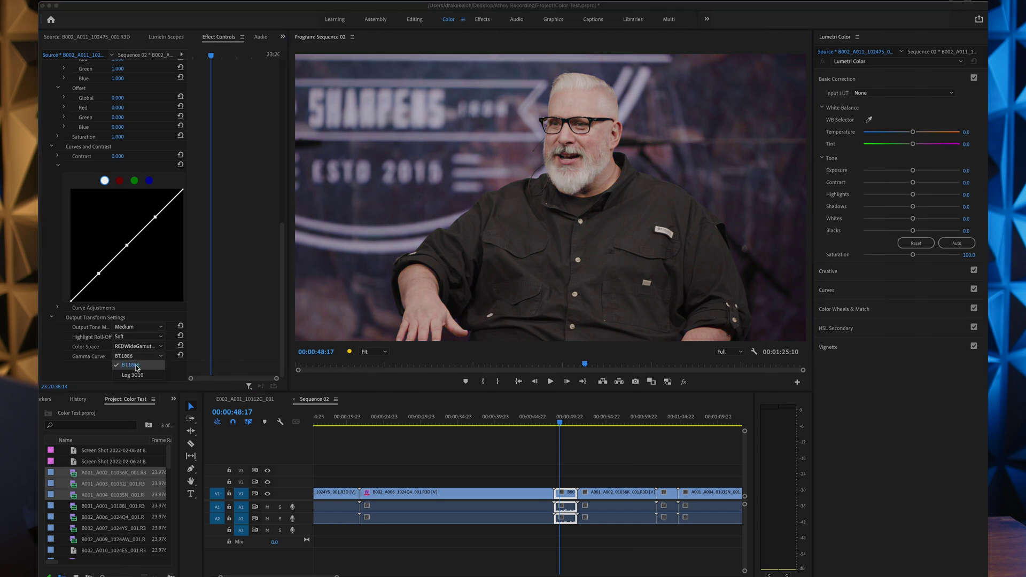
click(132, 375)
- Load a RED_IPP2_Natural LUT as the B002_A011 clip's Creative 3D LUT and inspect the frame in an enlarged view
scroll(139, 224, up, 10)
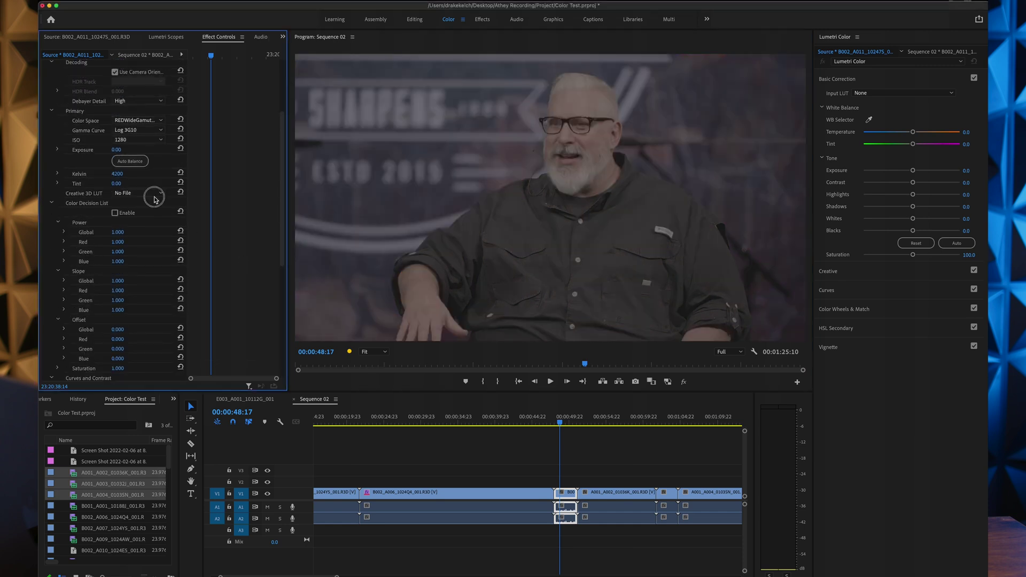
click(155, 198)
click(152, 215)
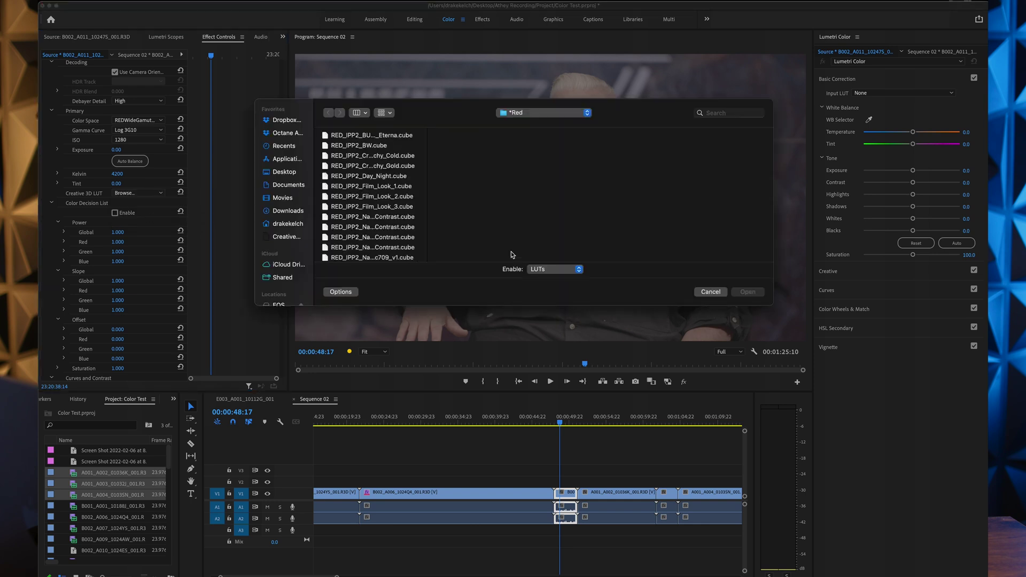
scroll(425, 242, down, 3)
double_click(390, 229)
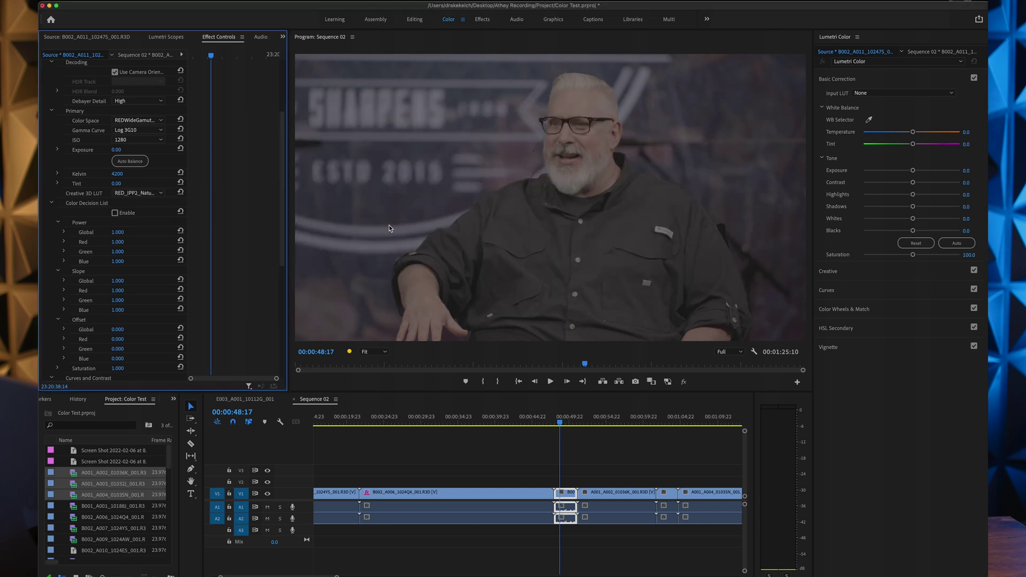
key(grave)
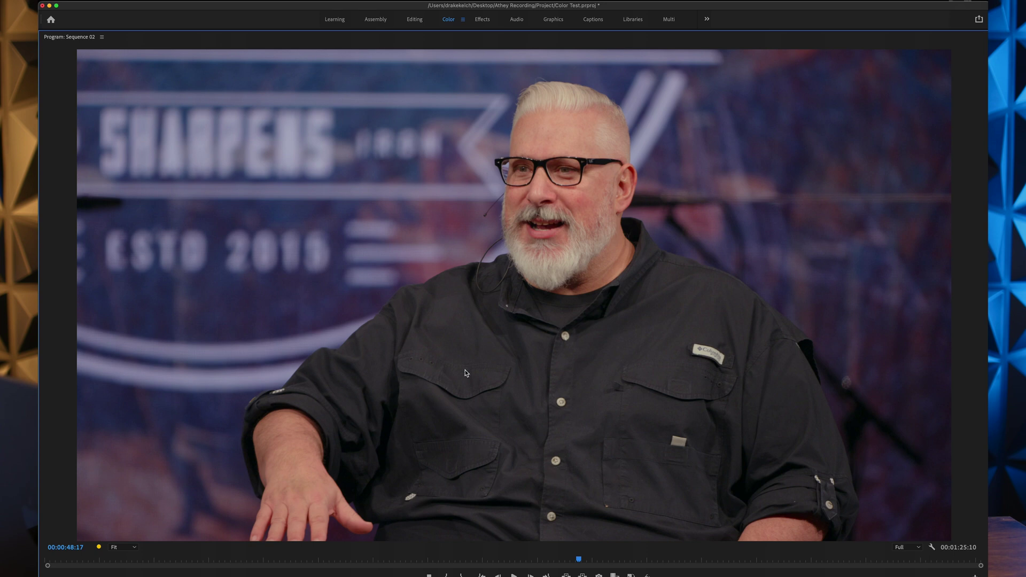
key(grave)
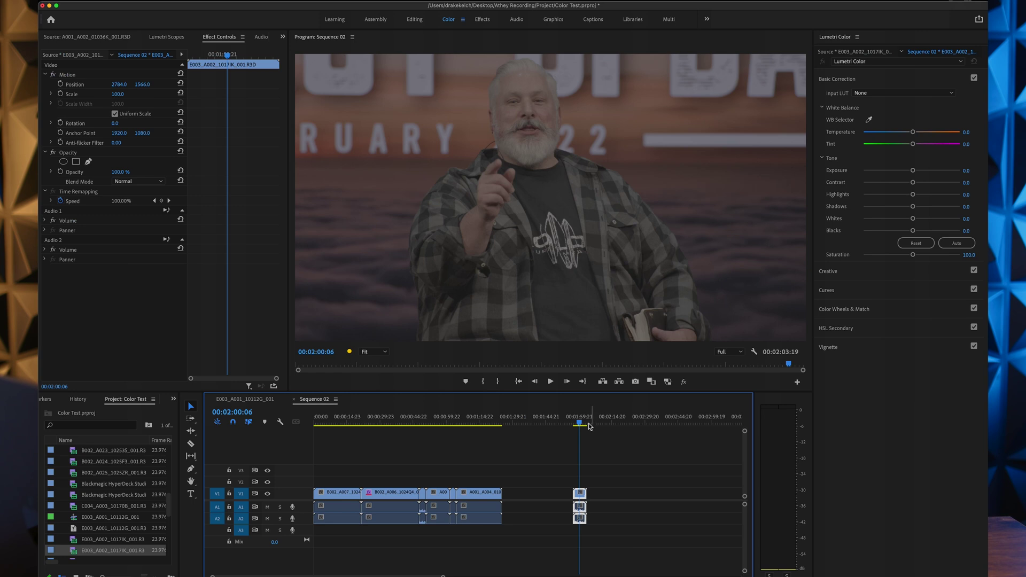
- At 00:01:59:05, set the E003_A002 source clip's output to Rec.709 with a BT.1886 gamma curve and inspect the frame enlarged
mouse_move(579, 418)
mouse_down()
mouse_move(570, 419)
mouse_move(579, 416)
mouse_up()
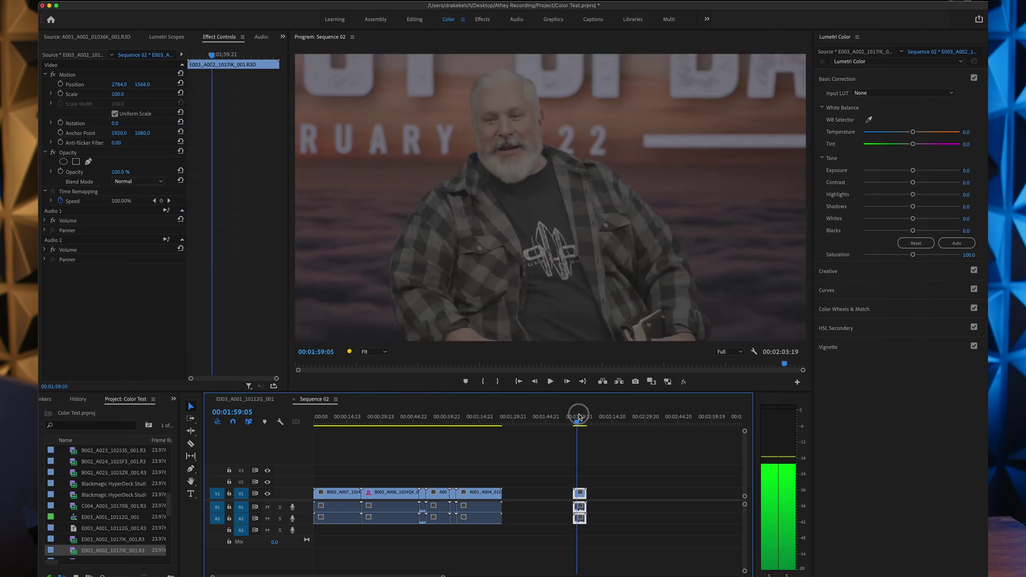
click(88, 55)
scroll(217, 194, down, 12)
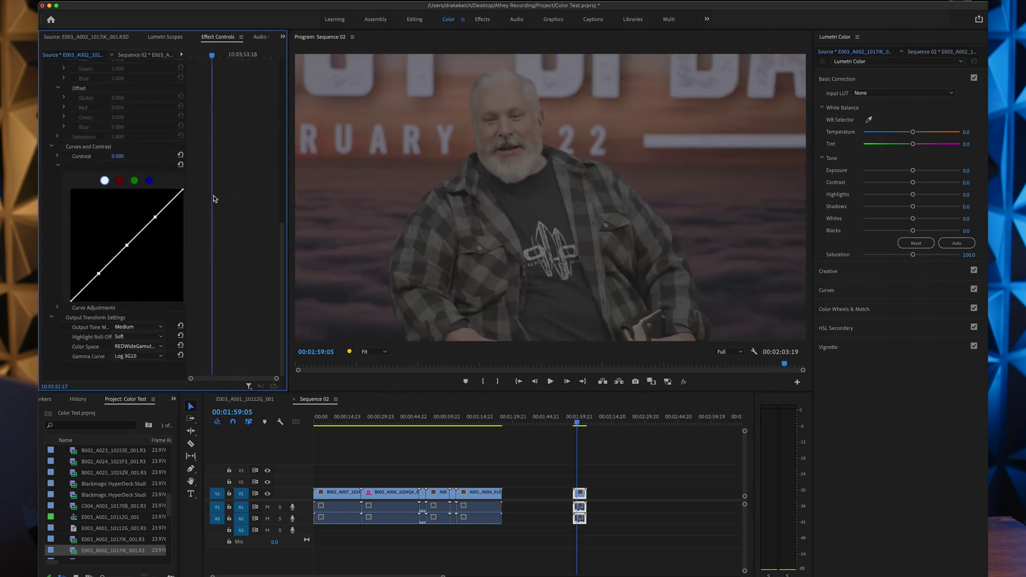
click(131, 346)
click(131, 366)
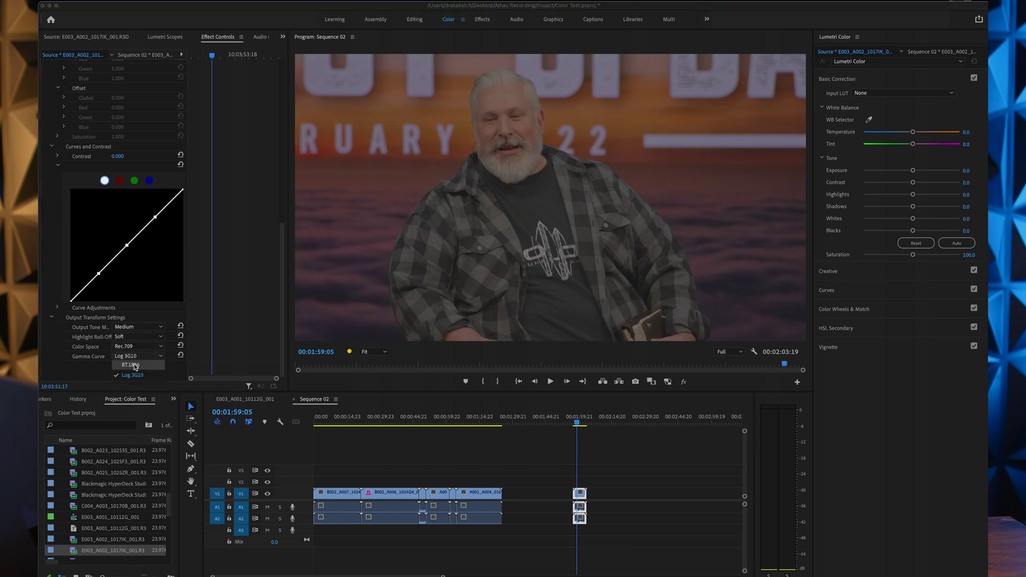
click(516, 105)
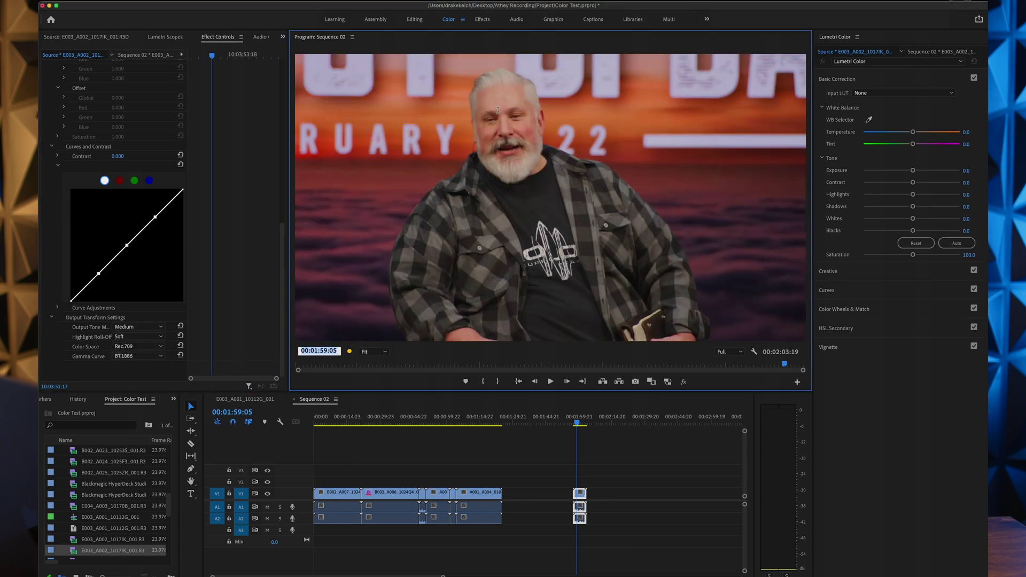
key(grave)
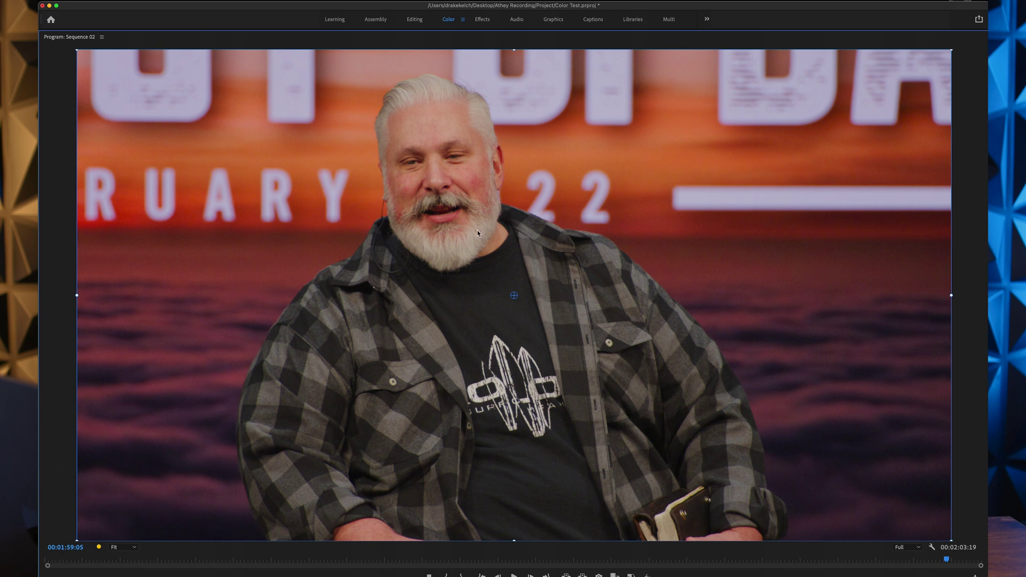
key(grave)
- Restore the E003_A002 clip's output color space to REDWideGamutRGB and its gamma curve to Log 3G10
click(140, 347)
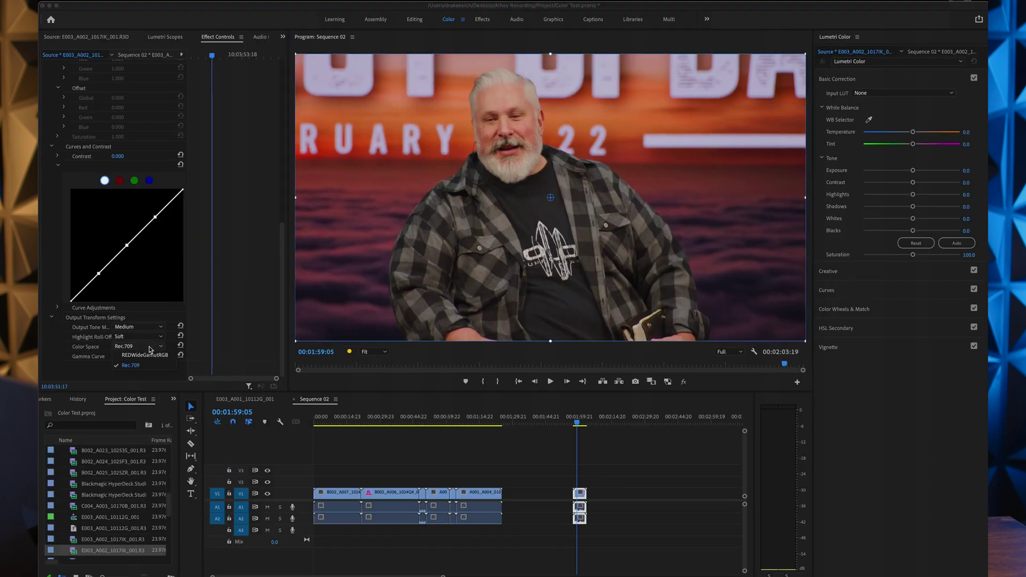
click(148, 356)
- Load a RED_IPP2_Natural LUT as the E003_A002 clip's Creative 3D LUT and inspect the plaid-shirt shot in an enlarged view
scroll(230, 264, up, 10)
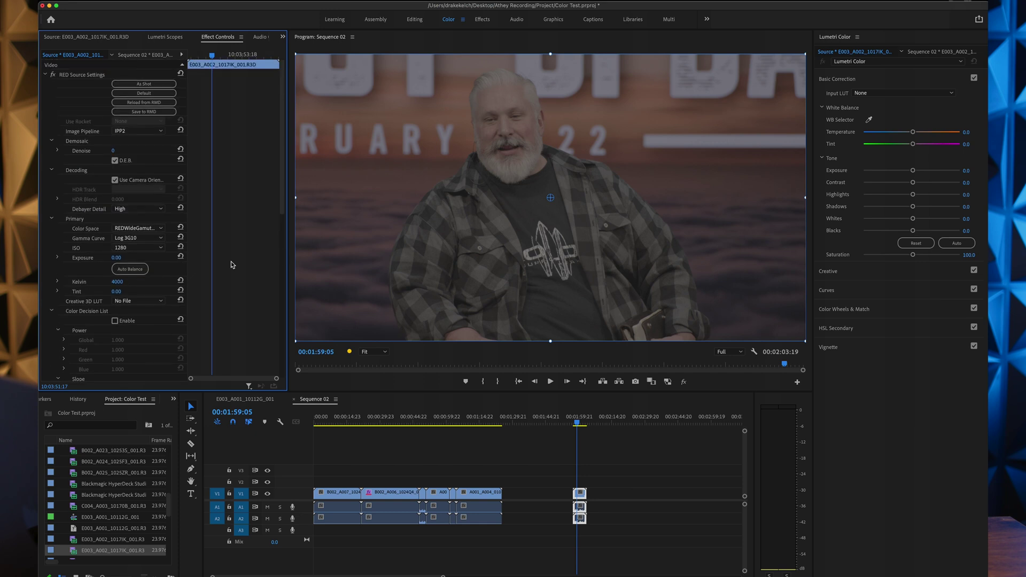
click(148, 303)
click(148, 320)
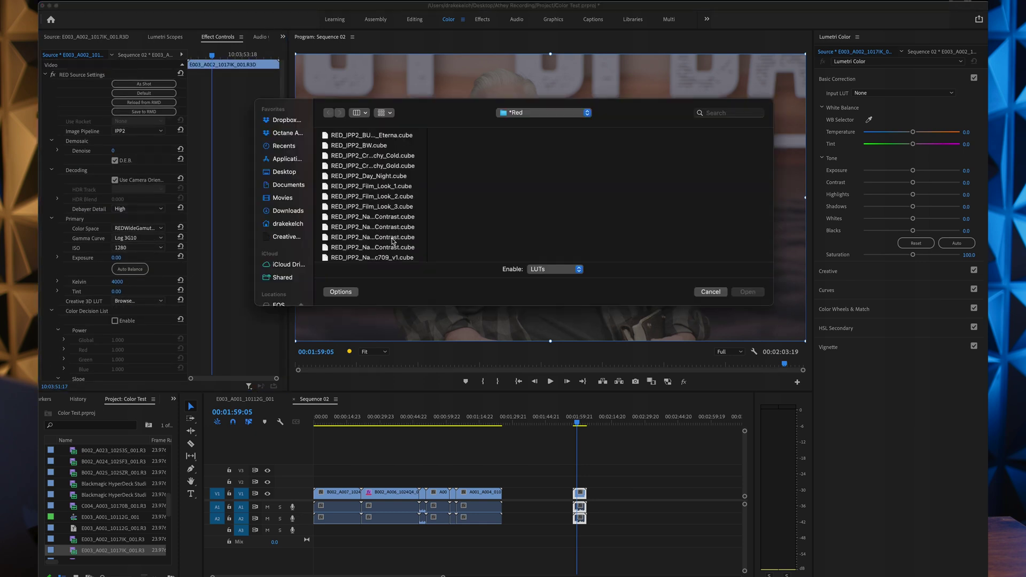
scroll(391, 249, down, 2)
double_click(391, 250)
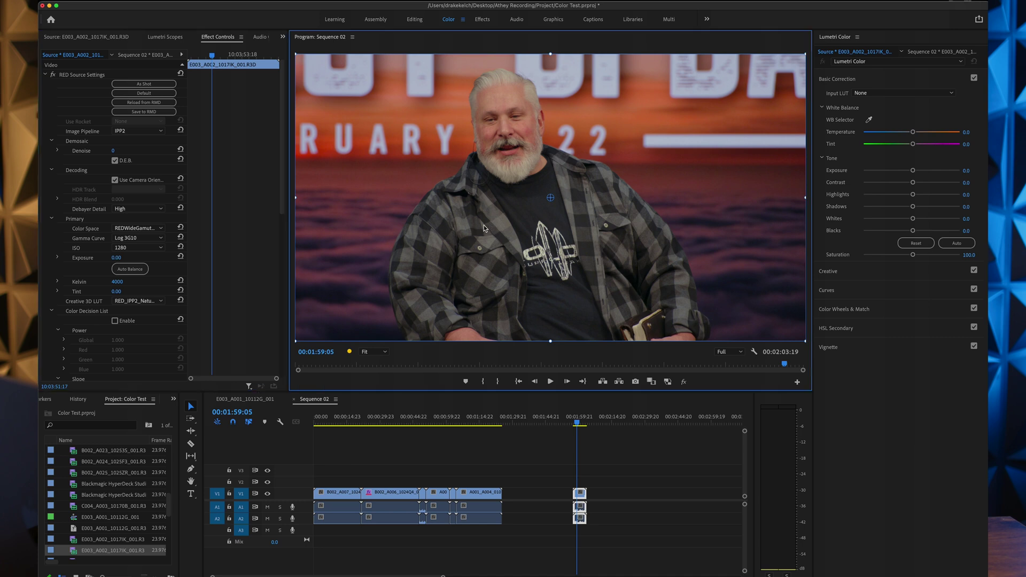
key(grave)
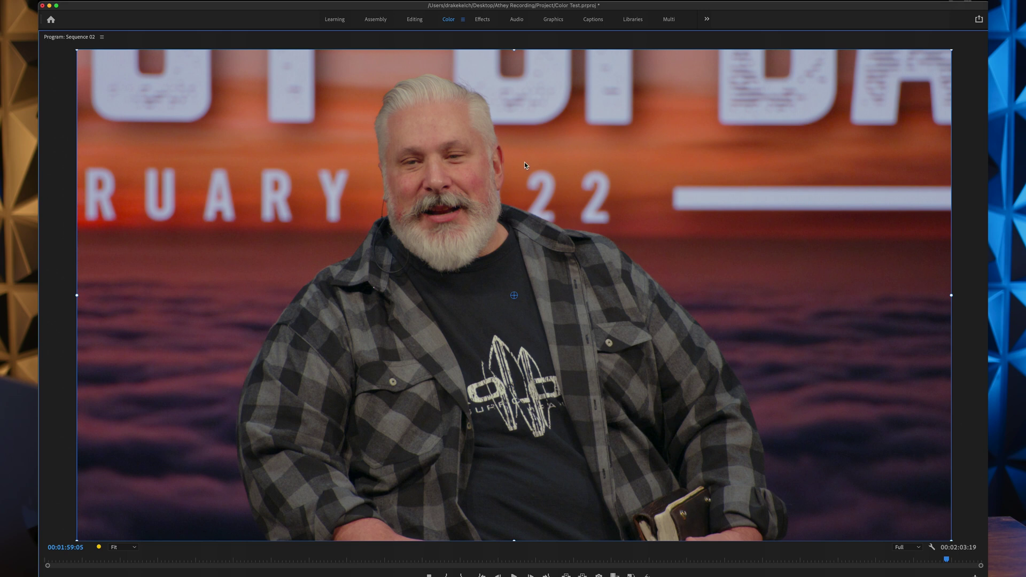
key(grave)
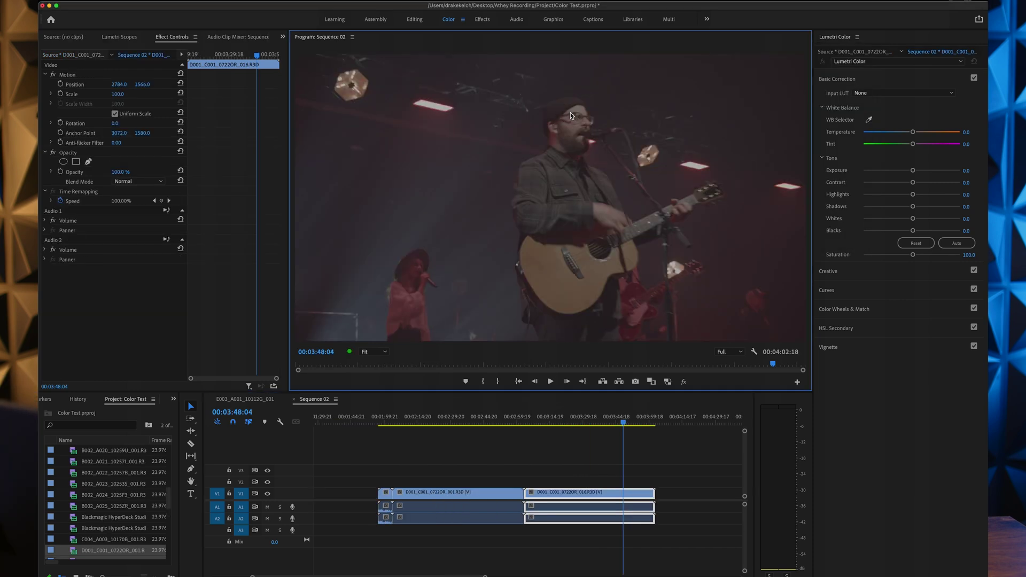
- Park the playhead at 00:03:36:05 on the concert clip and switch its RED image pipeline from Legacy to IPP2
drag(594, 418, 598, 420)
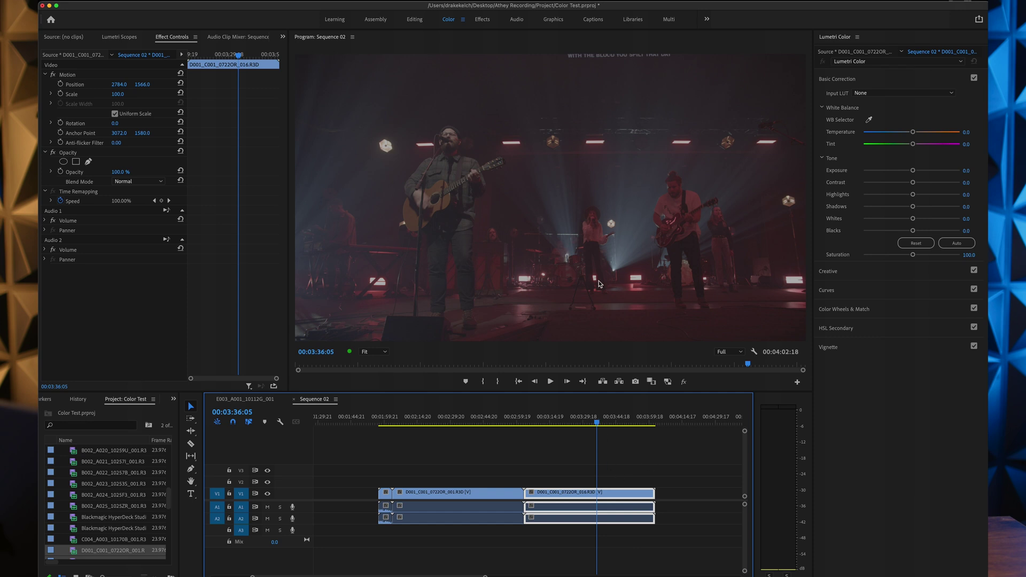
click(69, 54)
scroll(194, 226, down, 5)
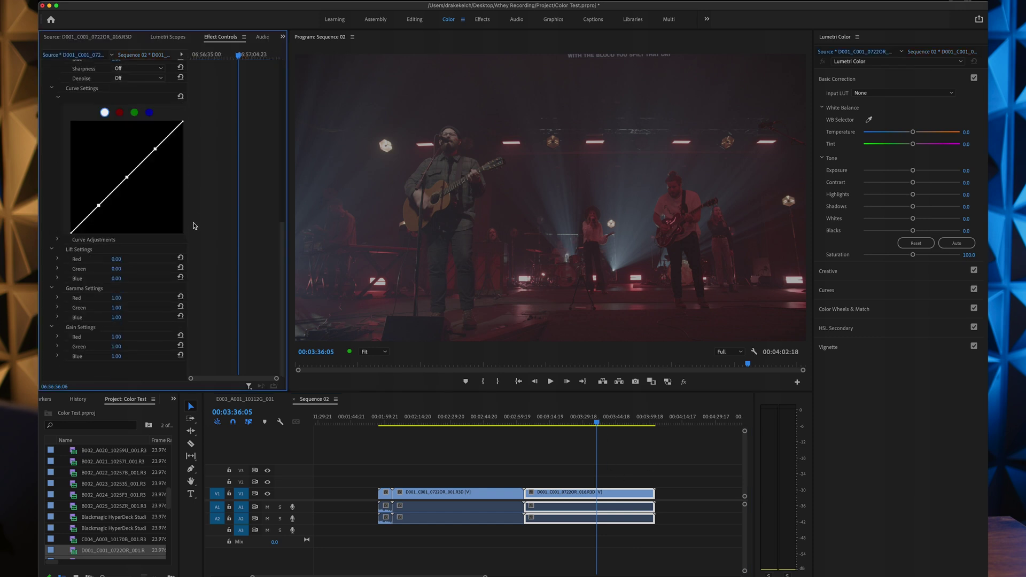
scroll(177, 122, up, 5)
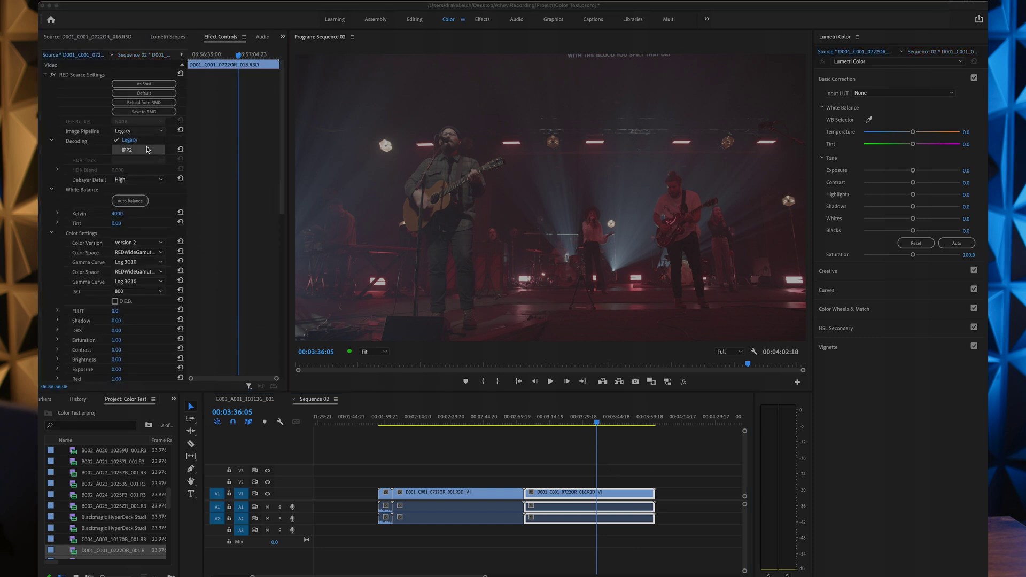
click(148, 149)
- Set the concert clip's output color space to Rec.709 and its output gamma curve to BT.1886
scroll(173, 260, down, 10)
click(140, 347)
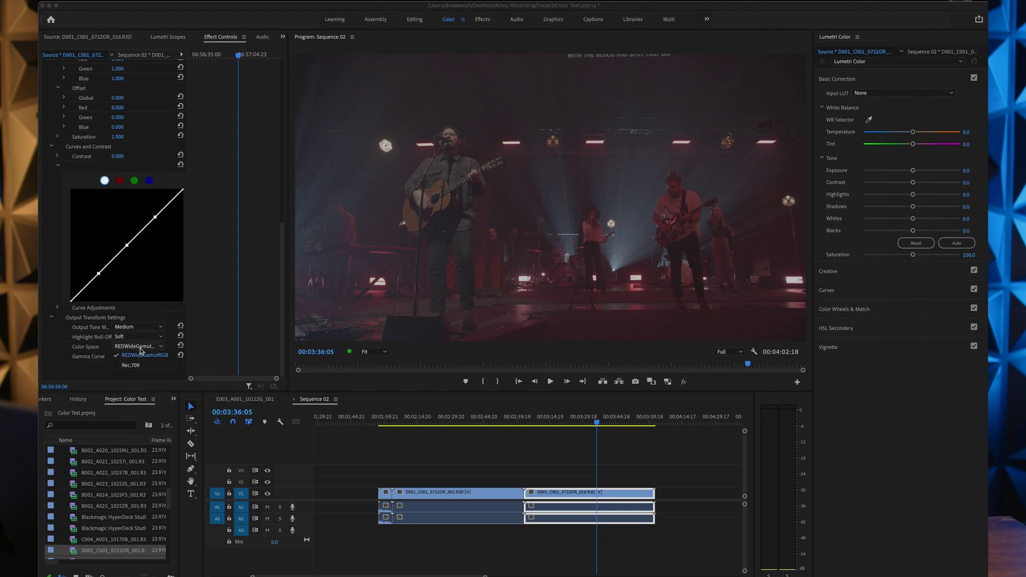
click(131, 365)
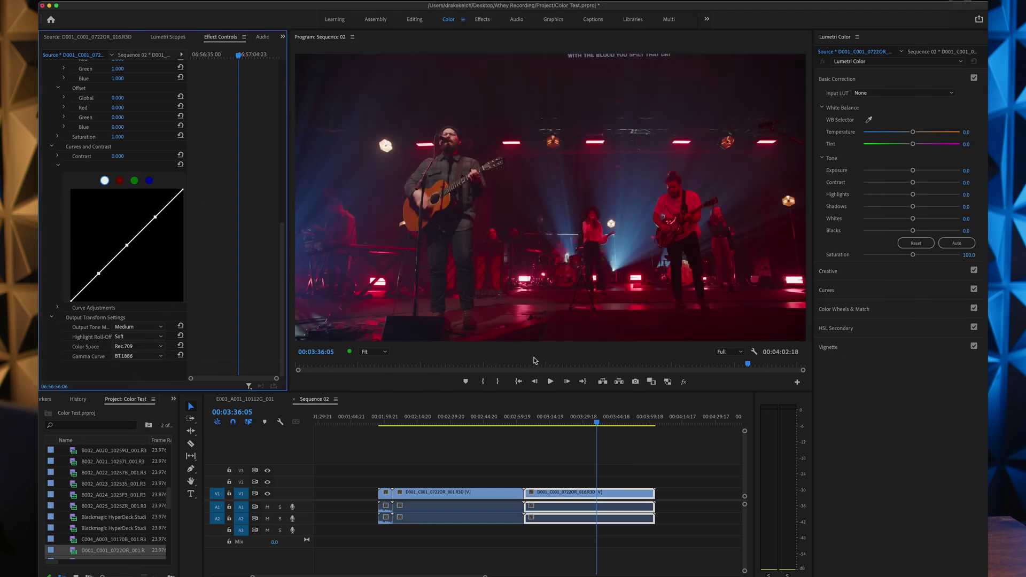
- Play and scrub through the concert clip to review the Rec.709 output transform, stopping at 00:03:40:19
click(622, 441)
key(space)
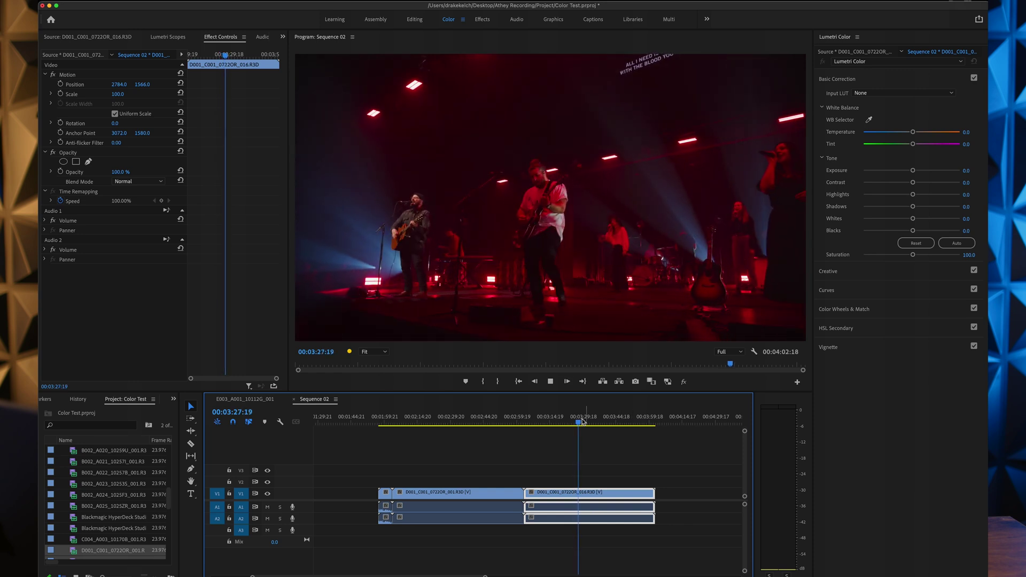
mouse_move(582, 421)
mouse_down()
mouse_move(614, 418)
mouse_move(601, 421)
mouse_up()
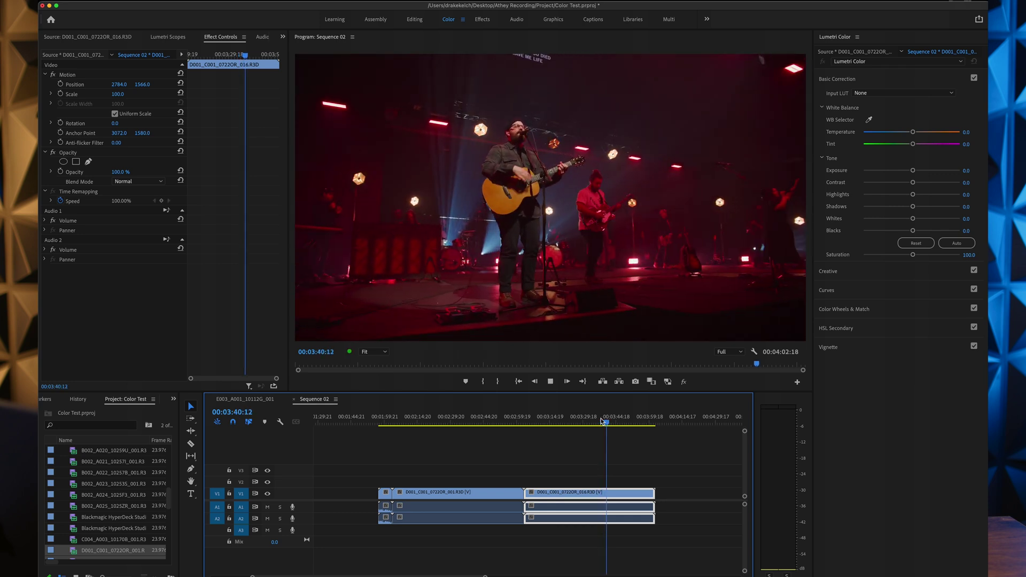
key(space)
- Restore the concert clip's output transform to REDWideGamutRGB and Log 3G10 in its source settings
click(85, 57)
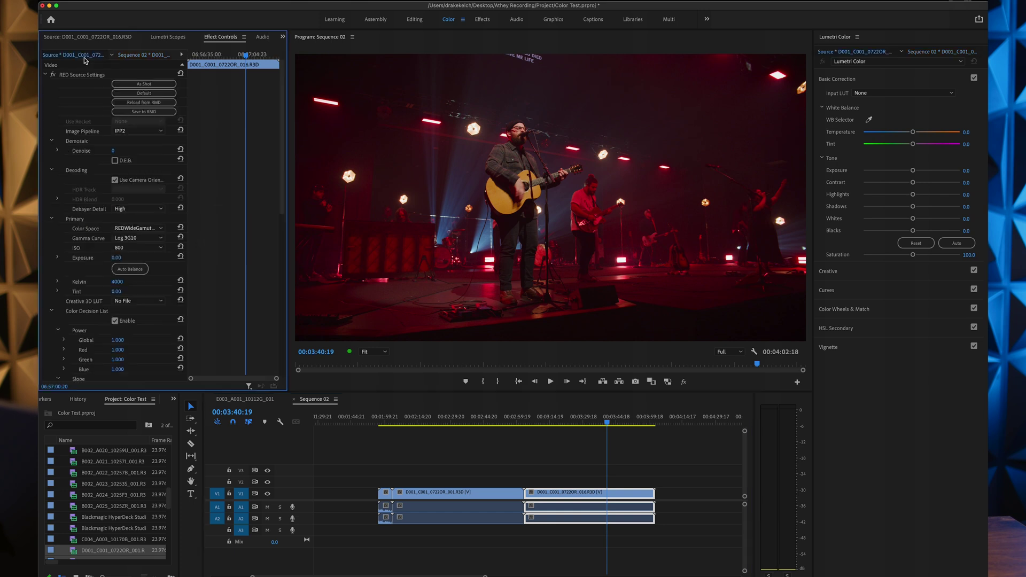
scroll(253, 261, down, 10)
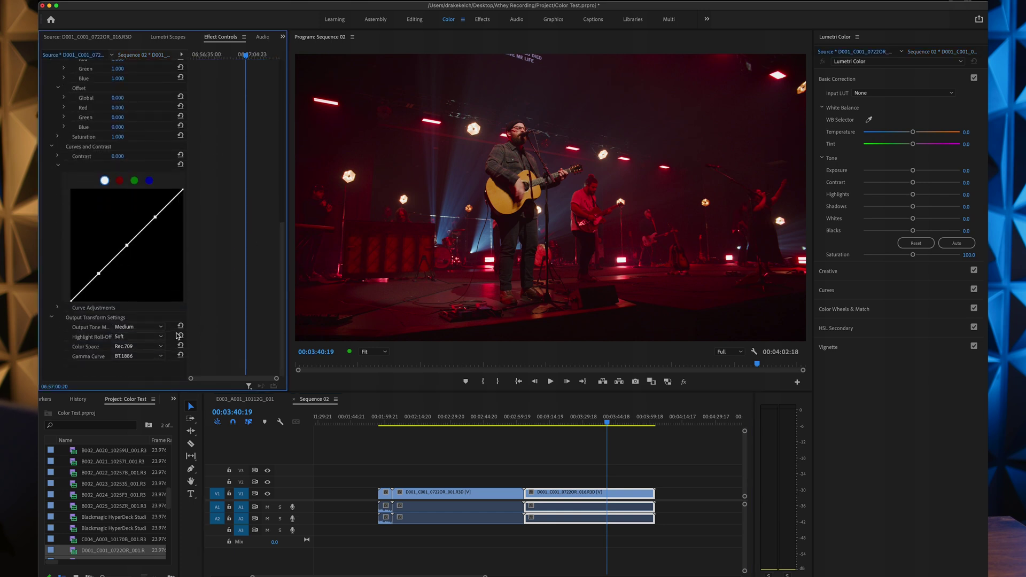
click(149, 355)
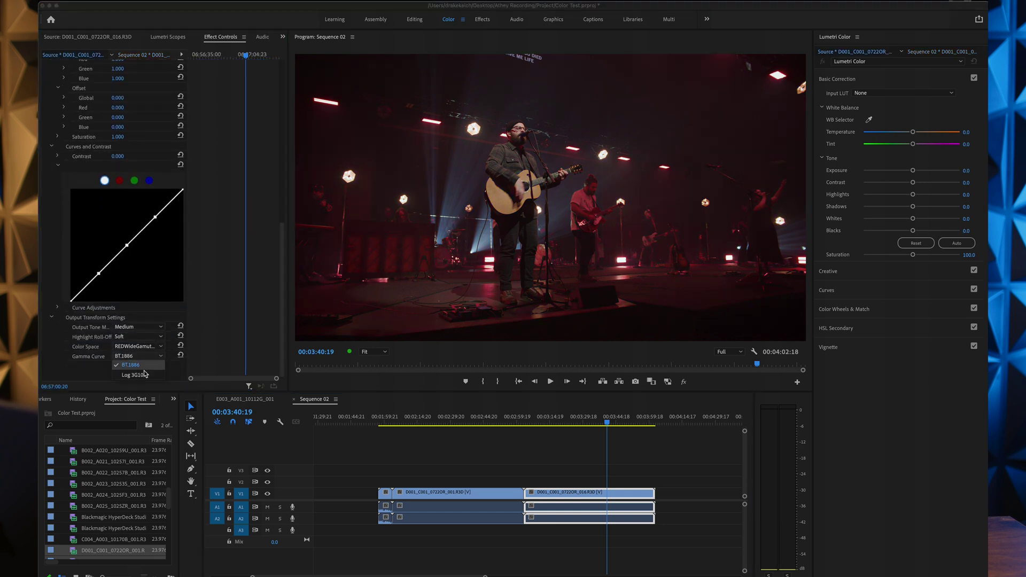
click(144, 374)
- Load the RED_IPP2 Natural LUT ending in c709_v1.cube as the concert clip's Creative 3D LUT
scroll(219, 224, up, 10)
click(148, 155)
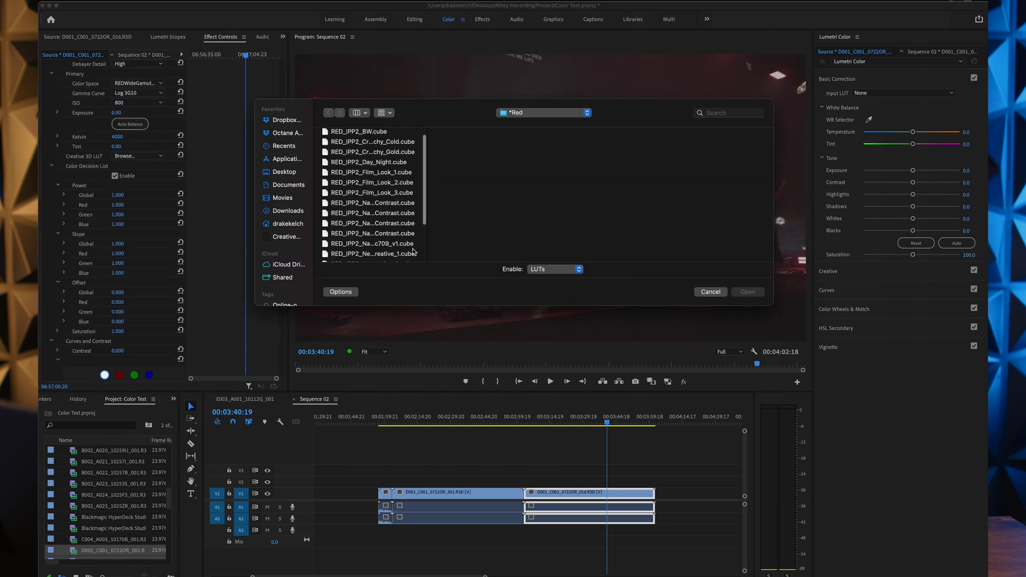
double_click(412, 245)
- Enlarge the program view and play back the concert clip from about 00:03:32 to review the creative LUT
key(grave)
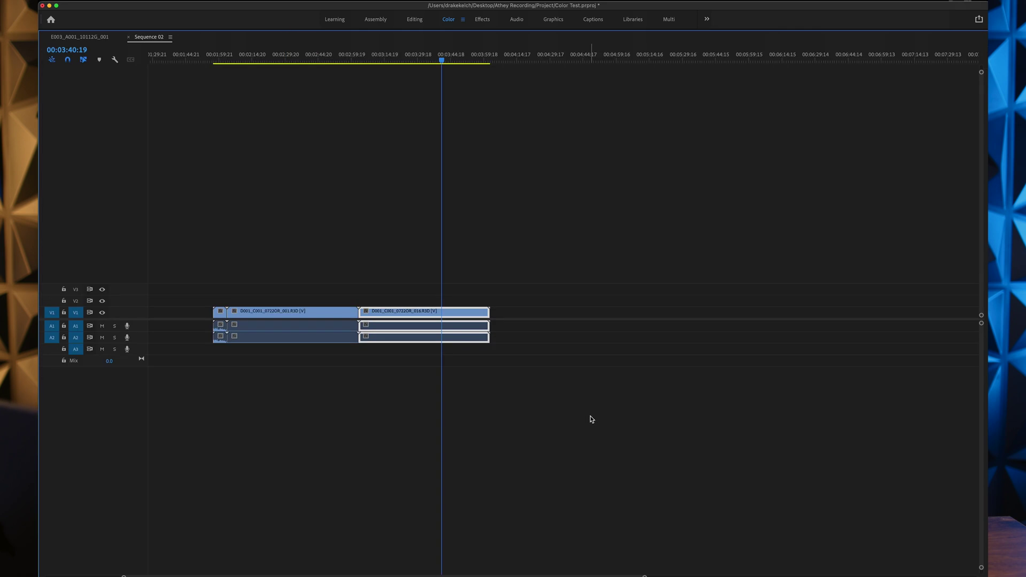
key(grave)
key(space)
key(grave)
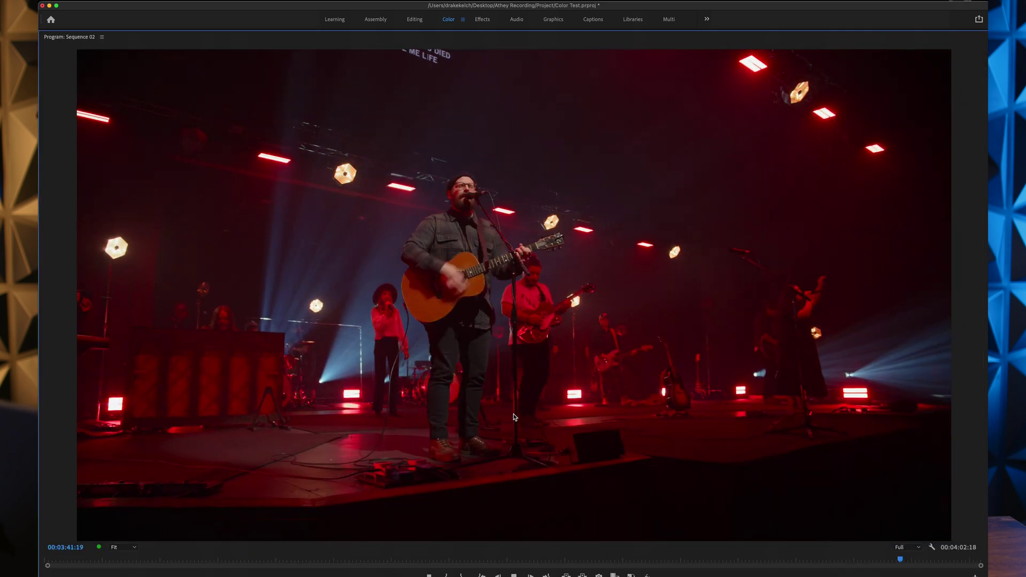
drag(903, 561, 867, 535)
key(space)
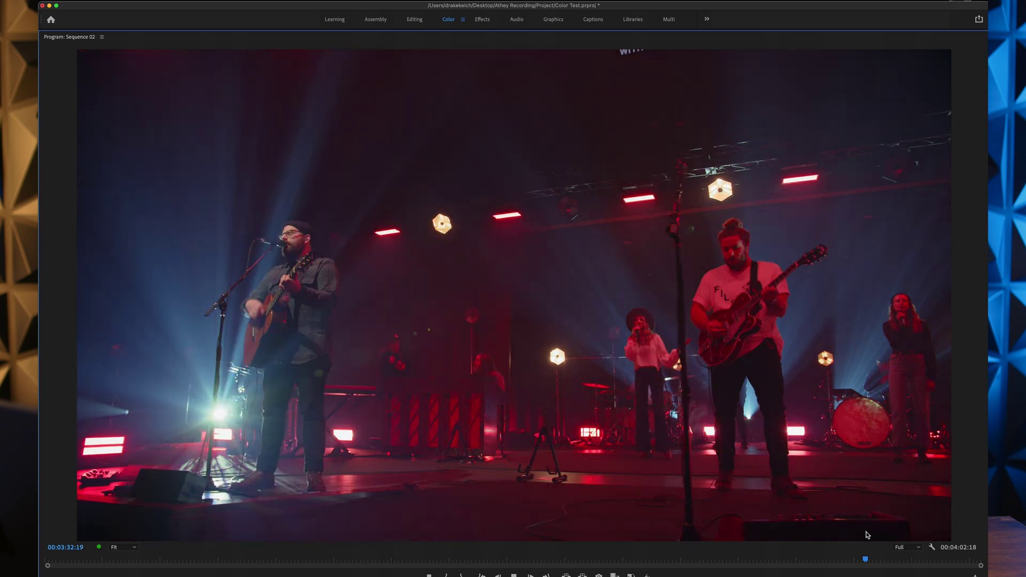